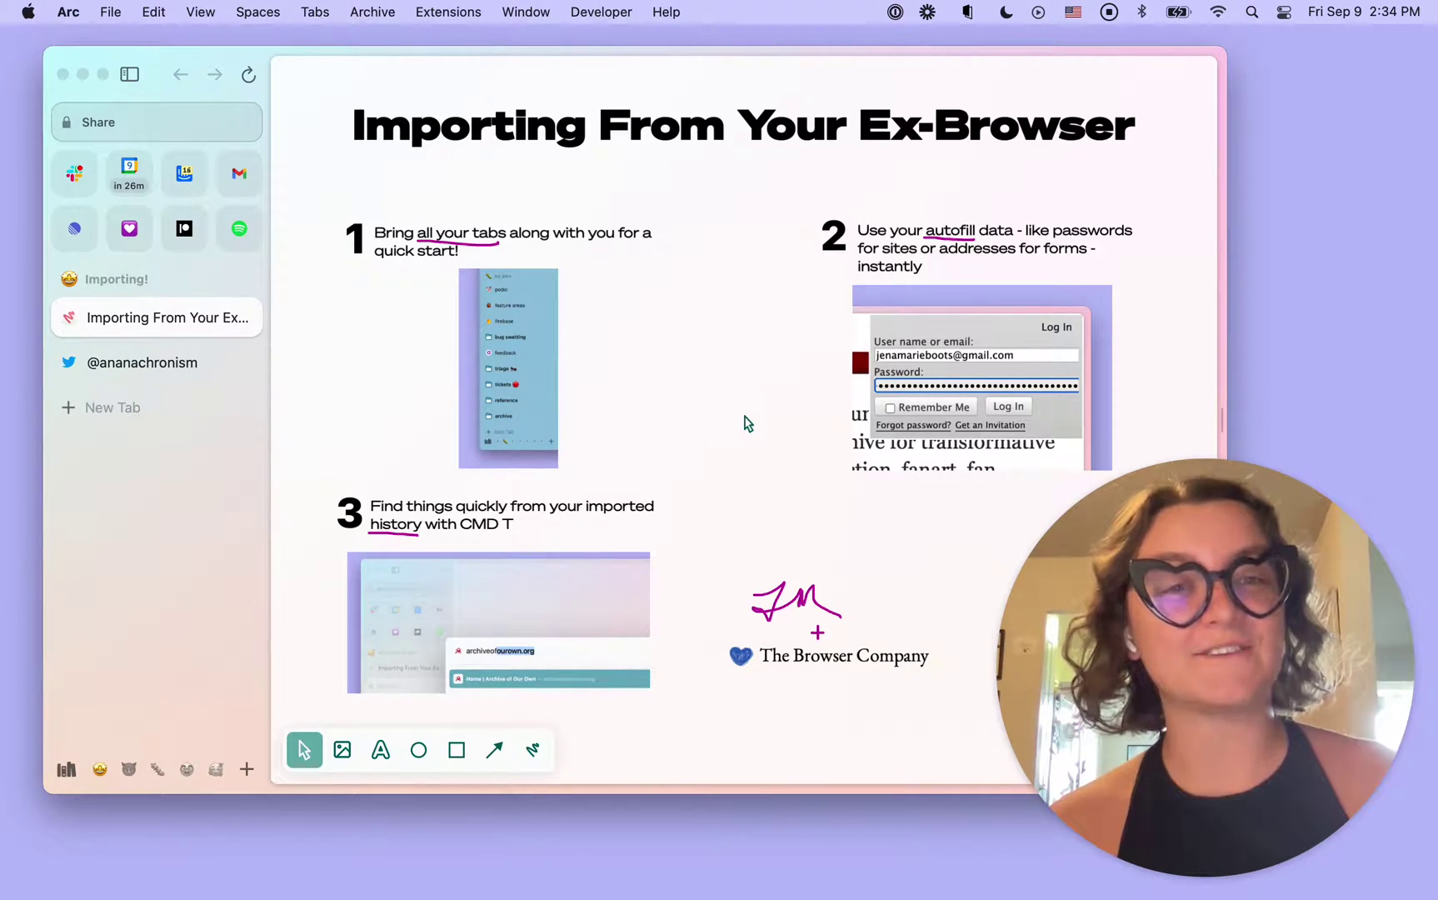
Step: Open and close the browser import dialog, then open and dismiss the feedback form
{"action": "key", "text": "super+a"}
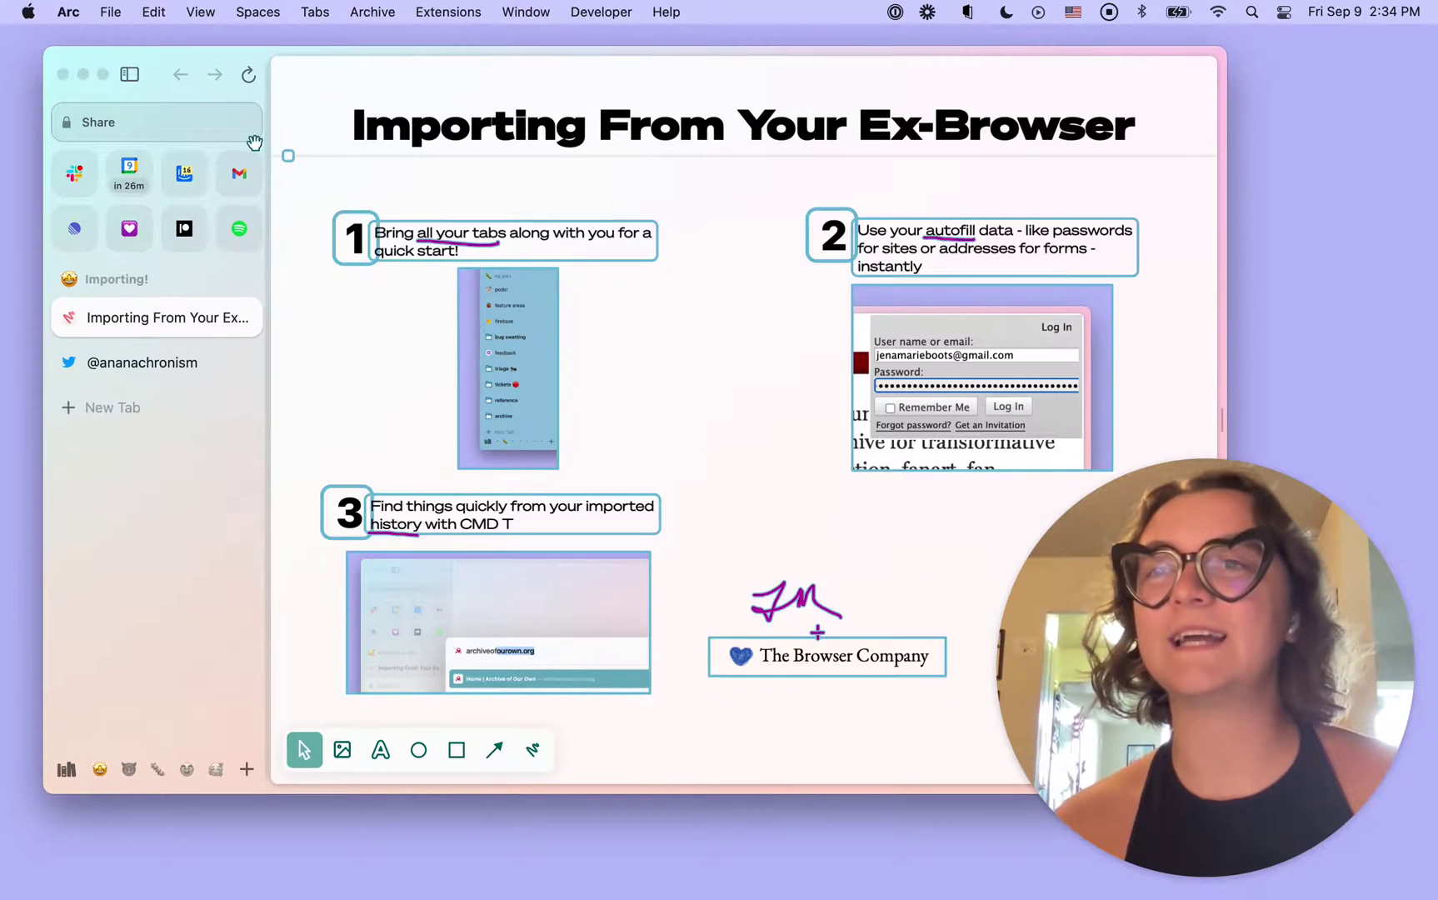
{"action": "left_click", "coordinate": [68, 12]}
{"action": "left_click", "coordinate": [656, 341]}
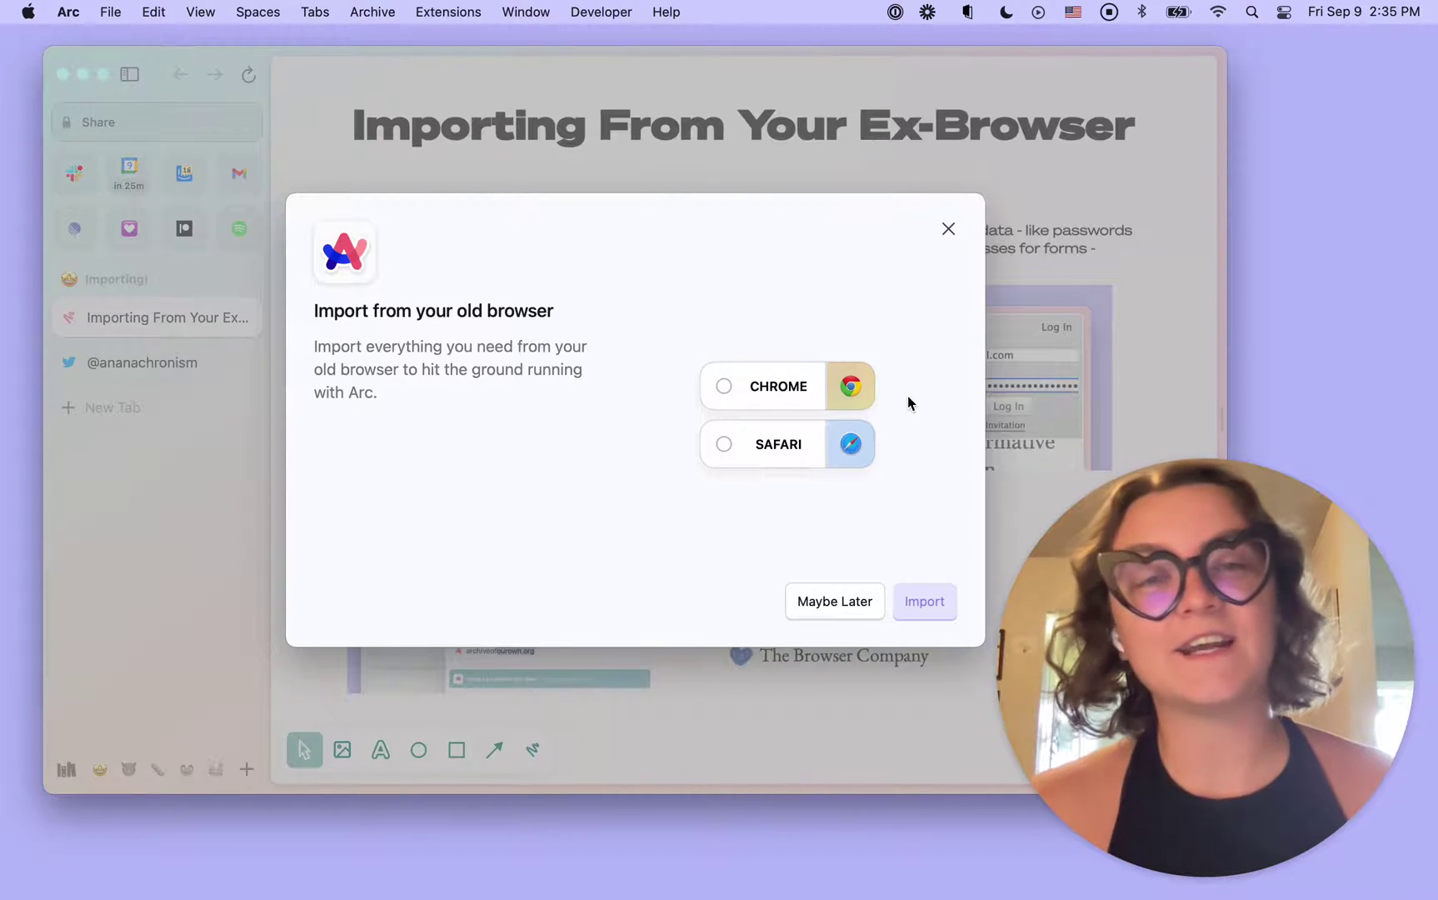
{"action": "left_click", "coordinate": [948, 229]}
{"action": "left_click", "coordinate": [666, 12]}
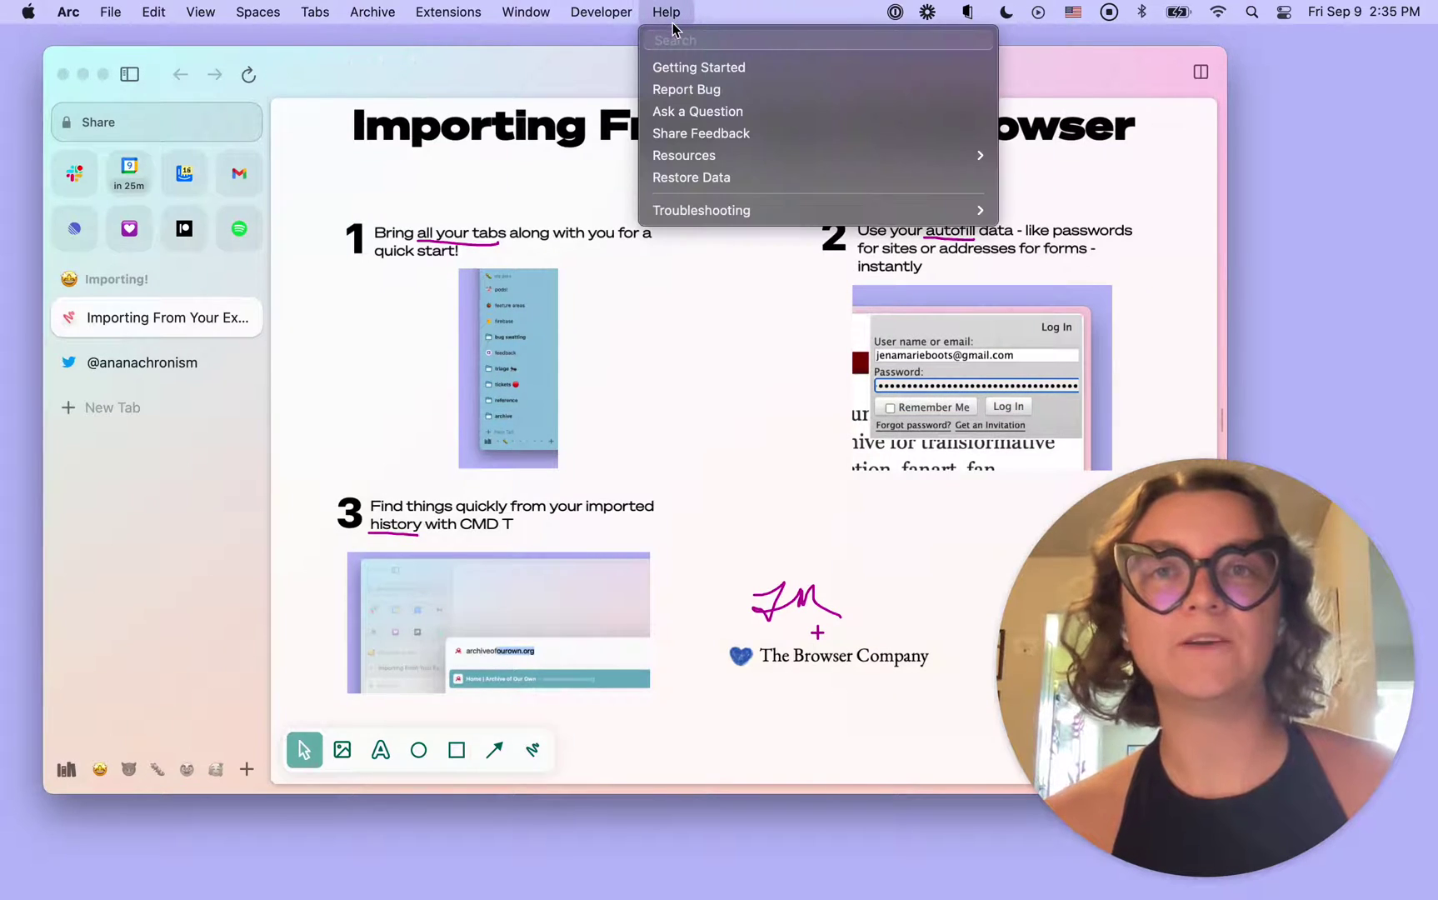
{"action": "left_click", "coordinate": [736, 135]}
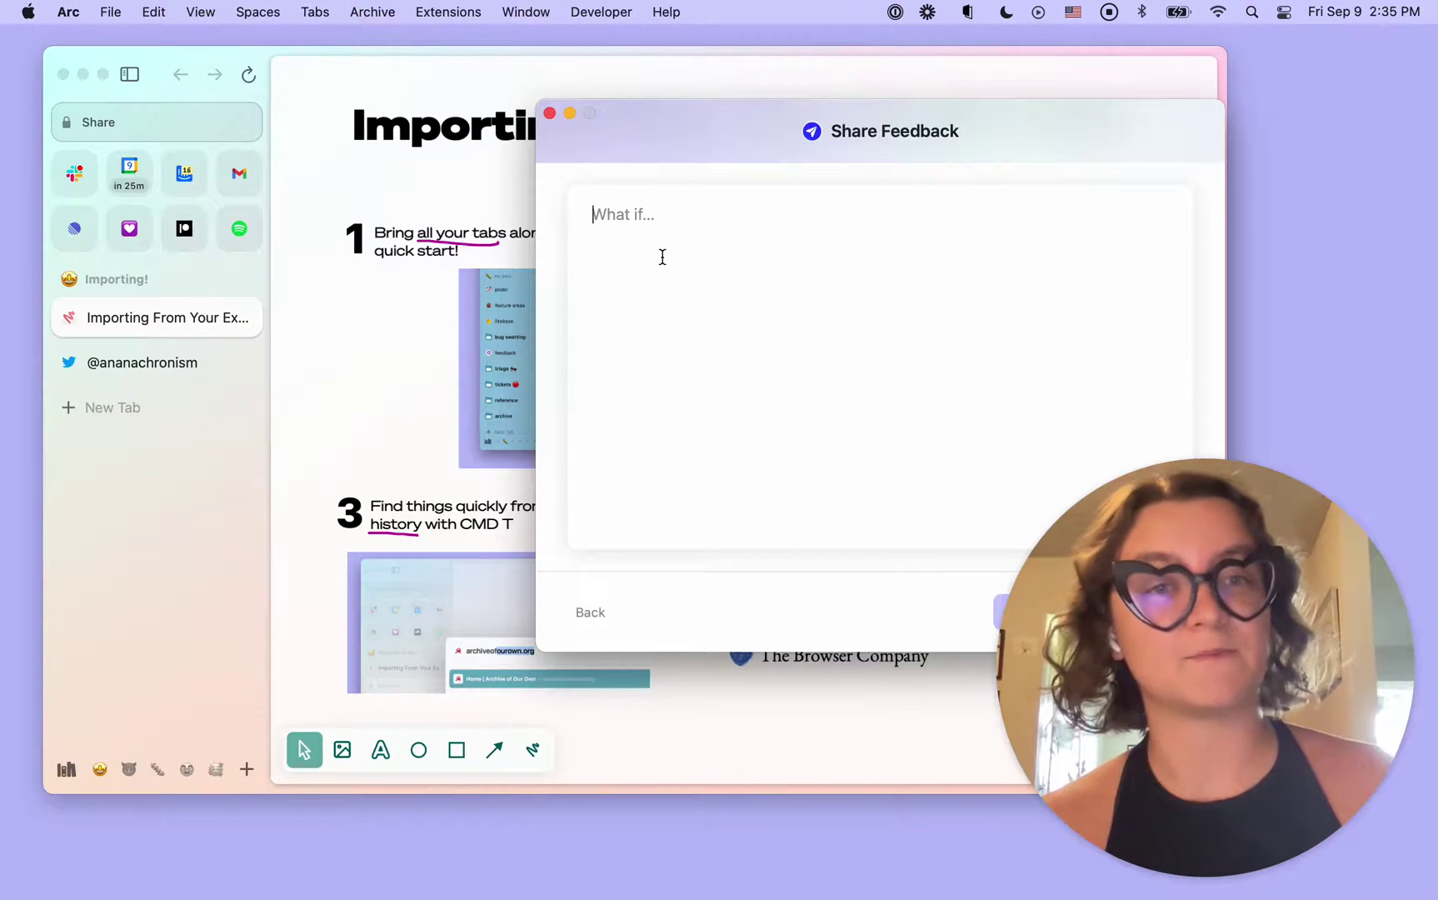
{"action": "left_click", "coordinate": [549, 113]}
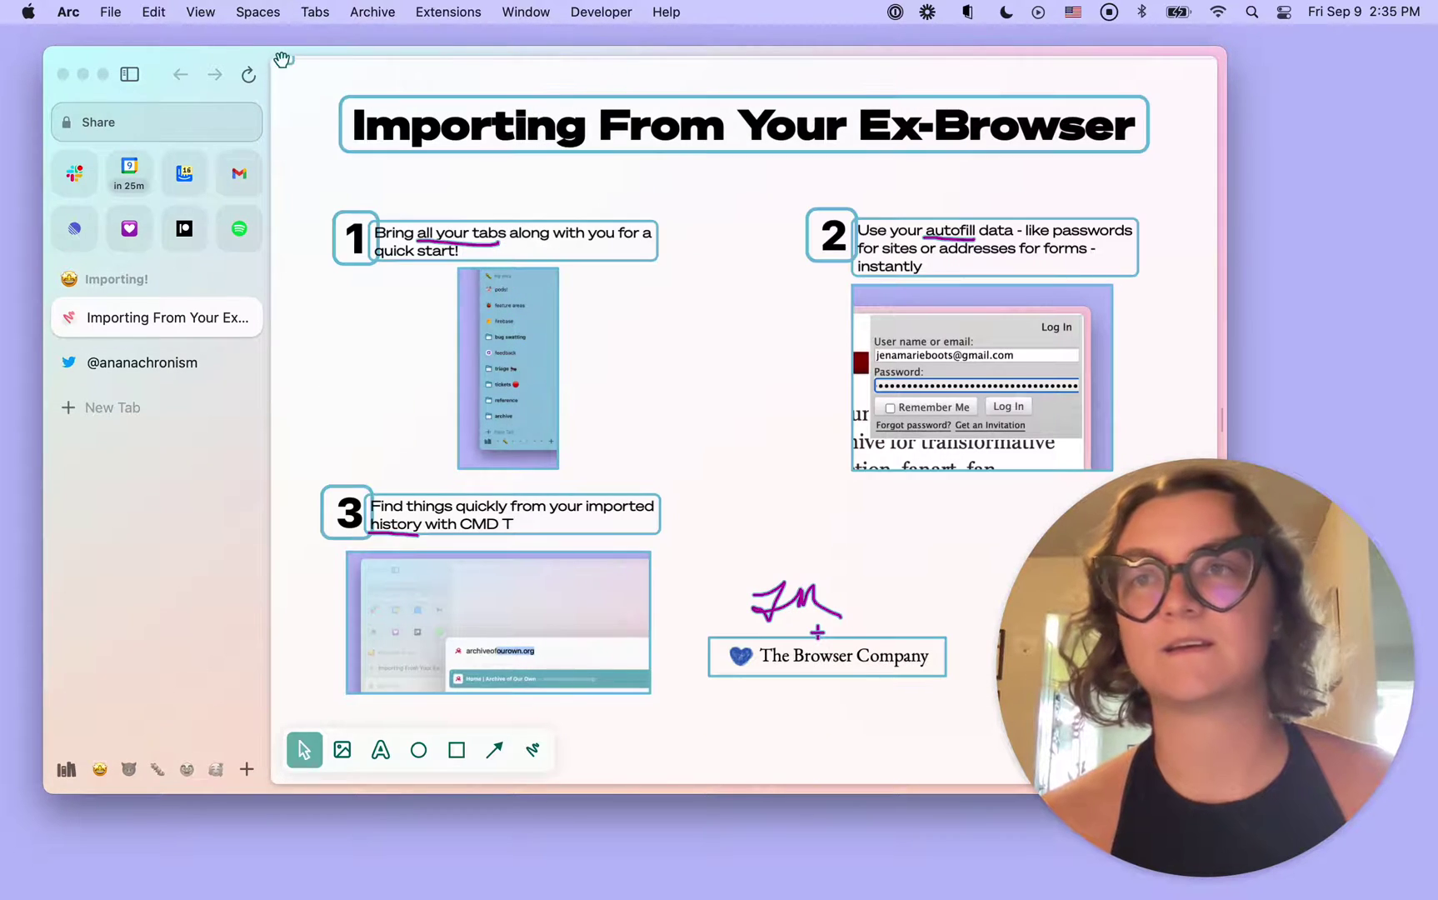
Step: Start a Safari import in Arc and bring over Safari's browsing history
{"action": "left_click", "coordinate": [68, 12]}
{"action": "left_click", "coordinate": [143, 138]}
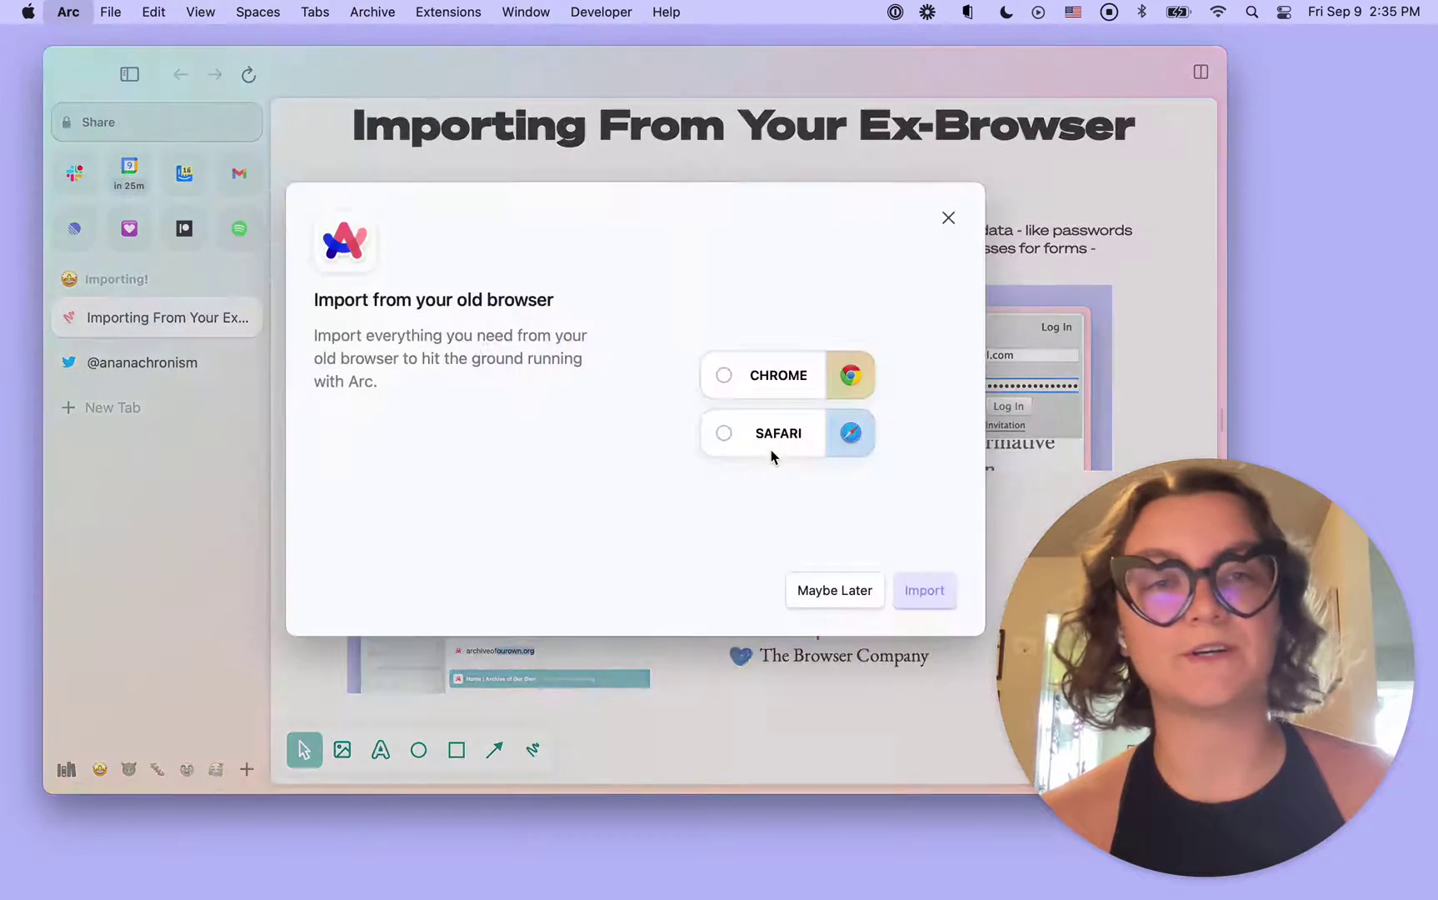
{"action": "left_click", "coordinate": [775, 454]}
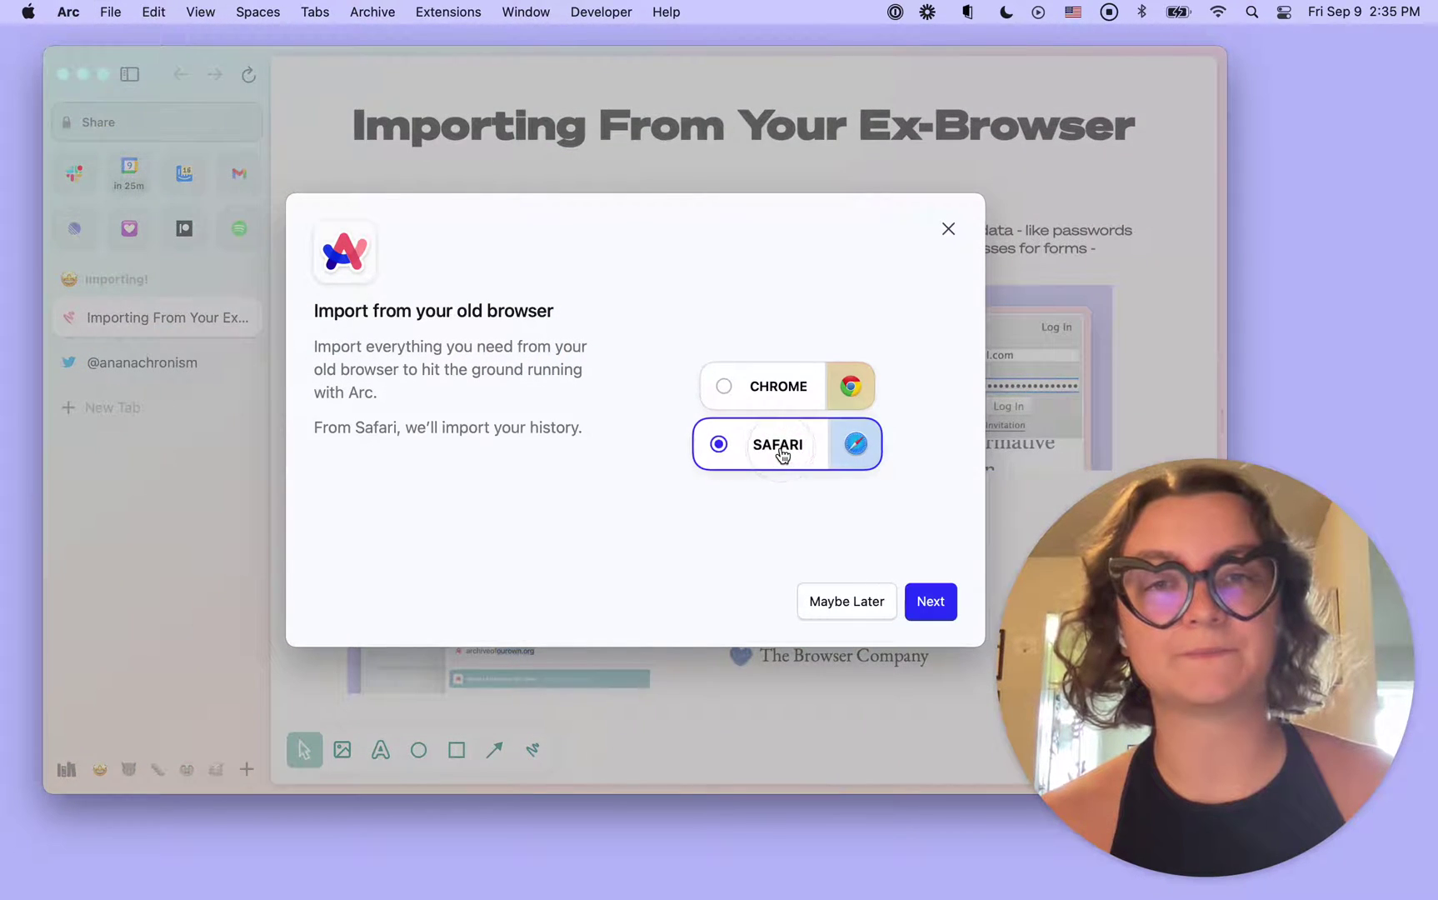
{"action": "left_click", "coordinate": [933, 602]}
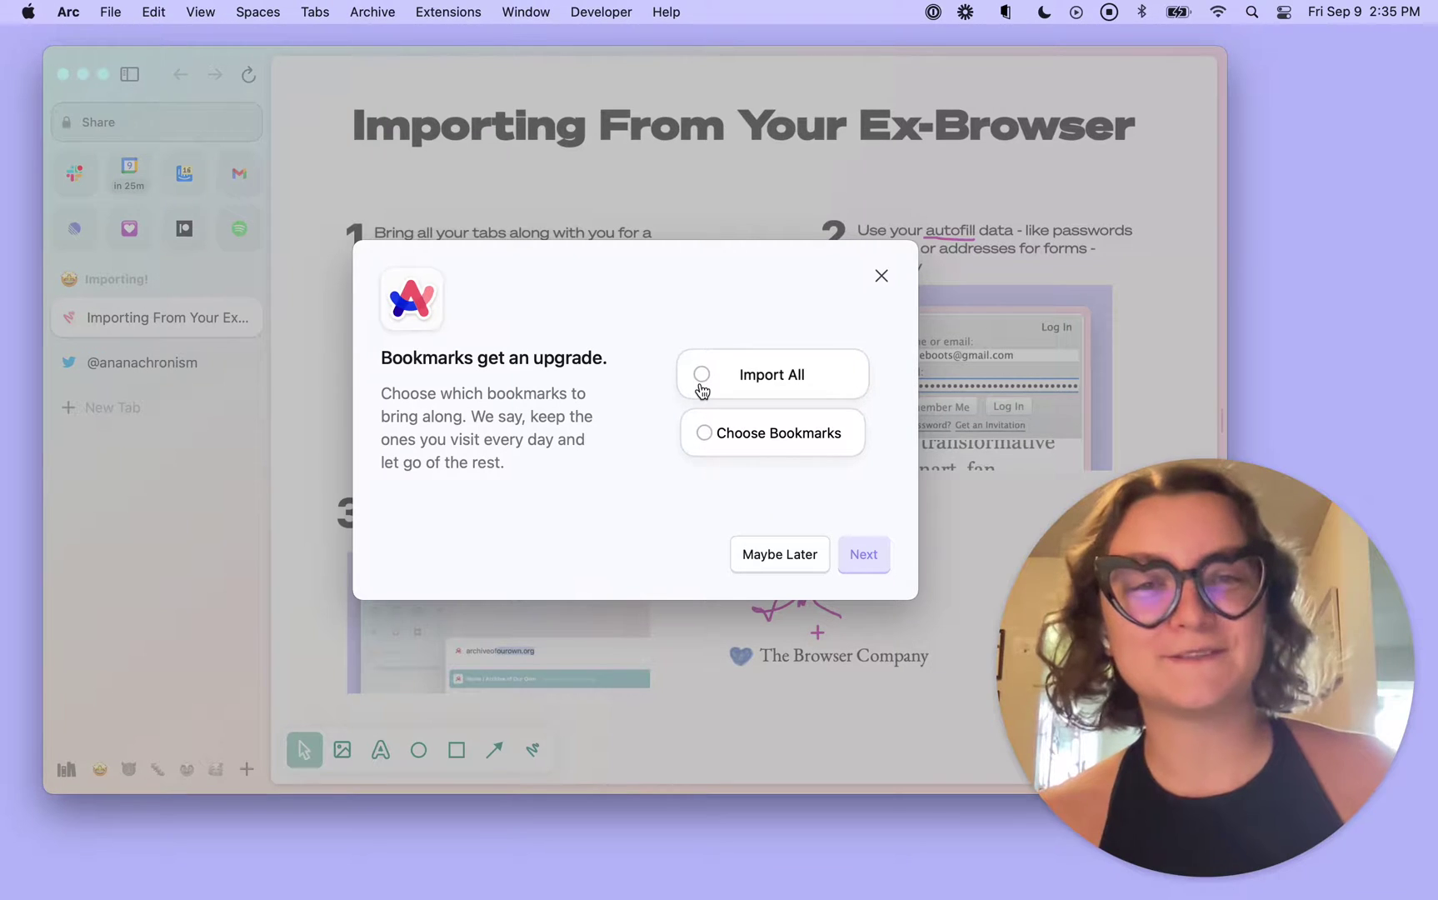
Step: Choose specific Safari bookmarks and import only the fashun and ao3 folders
{"action": "left_click", "coordinate": [709, 435]}
{"action": "left_click", "coordinate": [866, 556]}
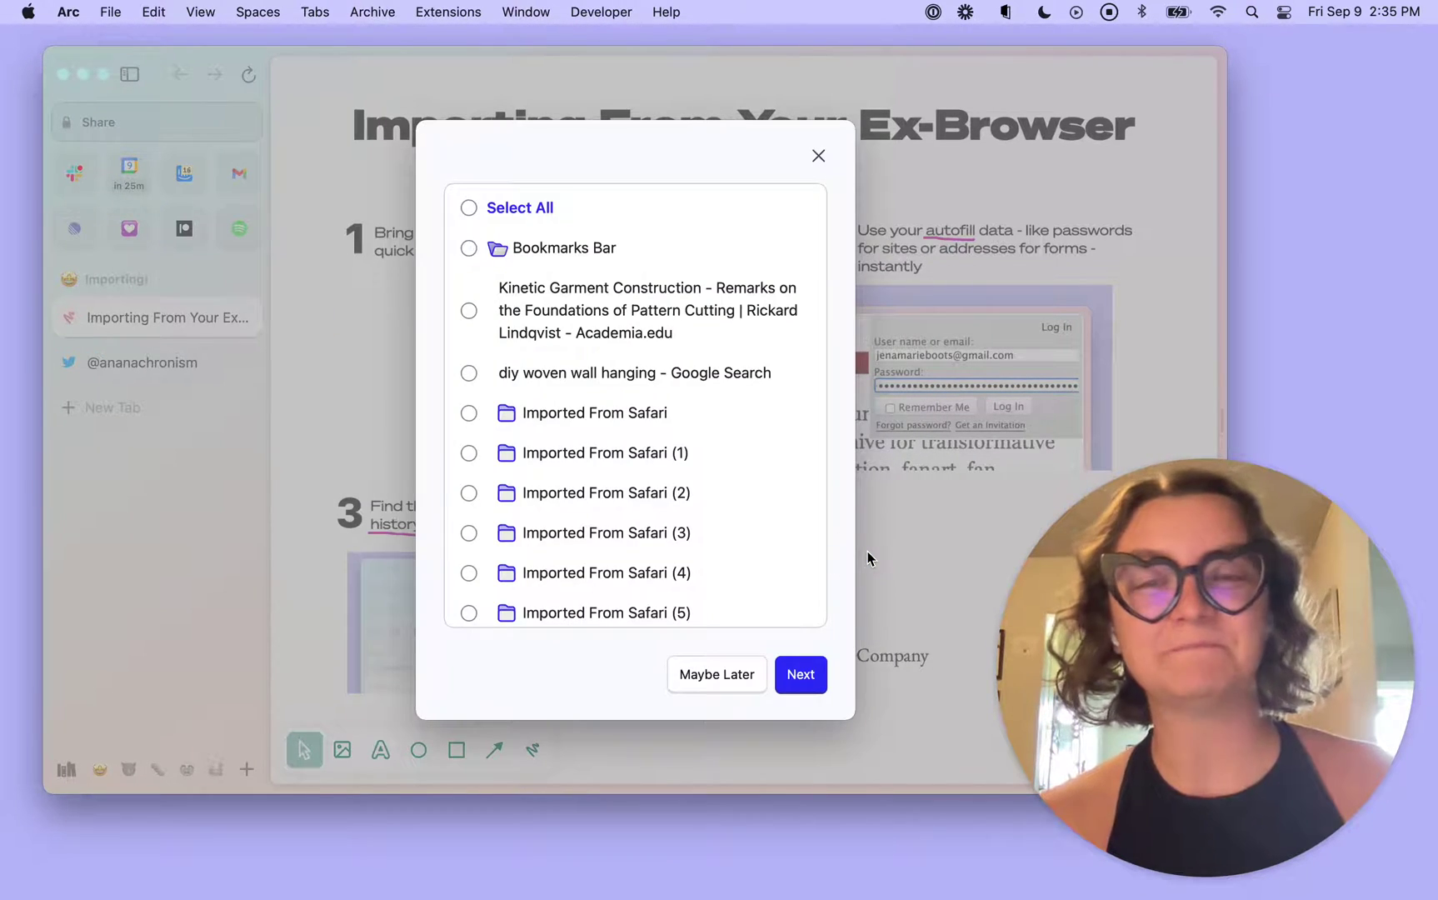
{"action": "scroll", "coordinate": [594, 450], "scroll_direction": "down", "scroll_amount": 5}
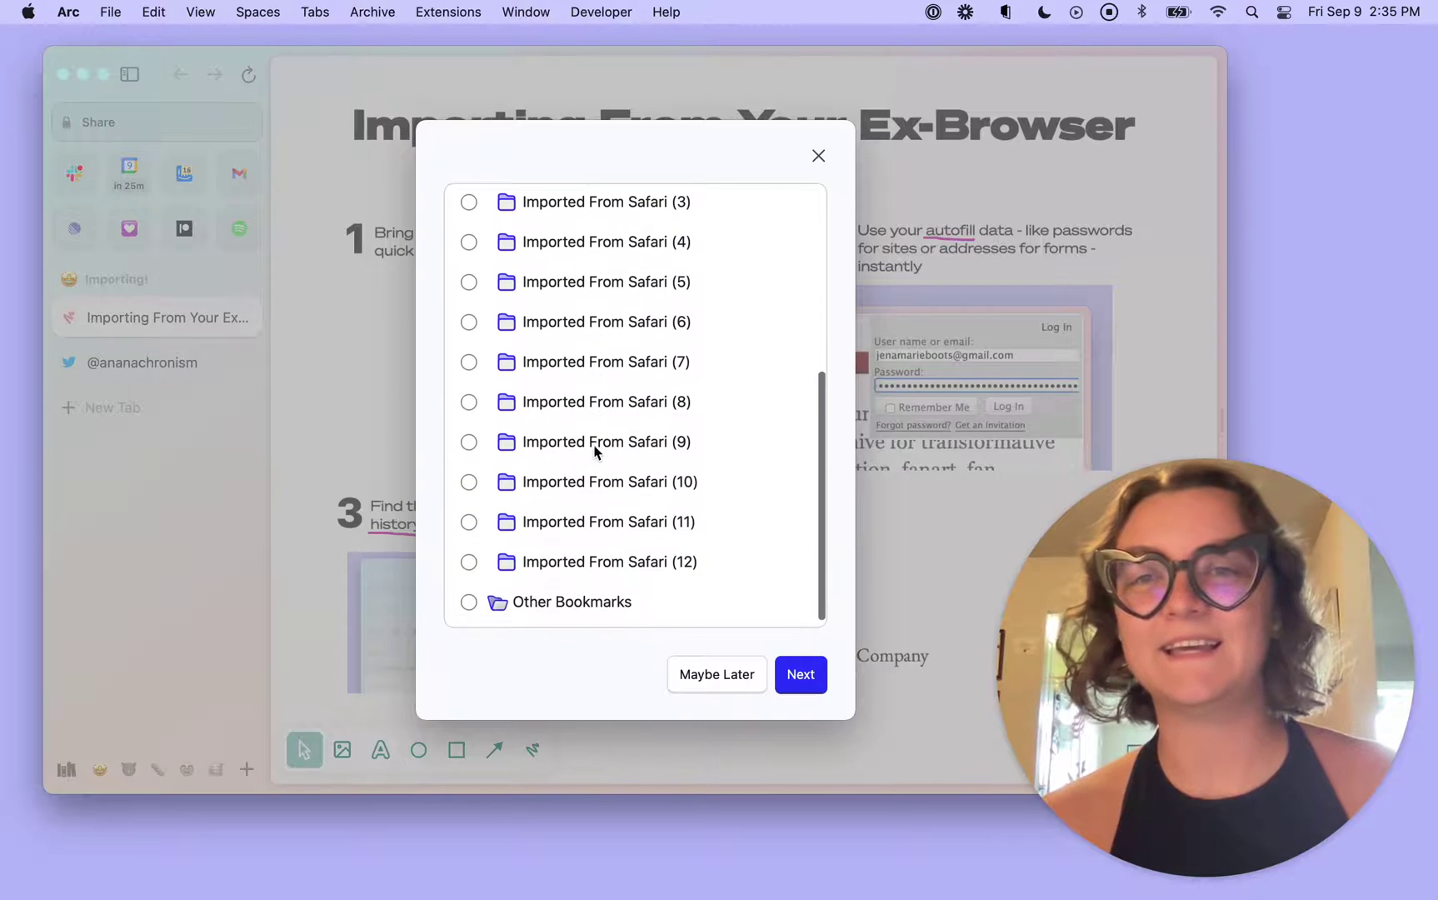
{"action": "left_click", "coordinate": [506, 551]}
{"action": "scroll", "coordinate": [609, 542], "scroll_direction": "down", "scroll_amount": 5}
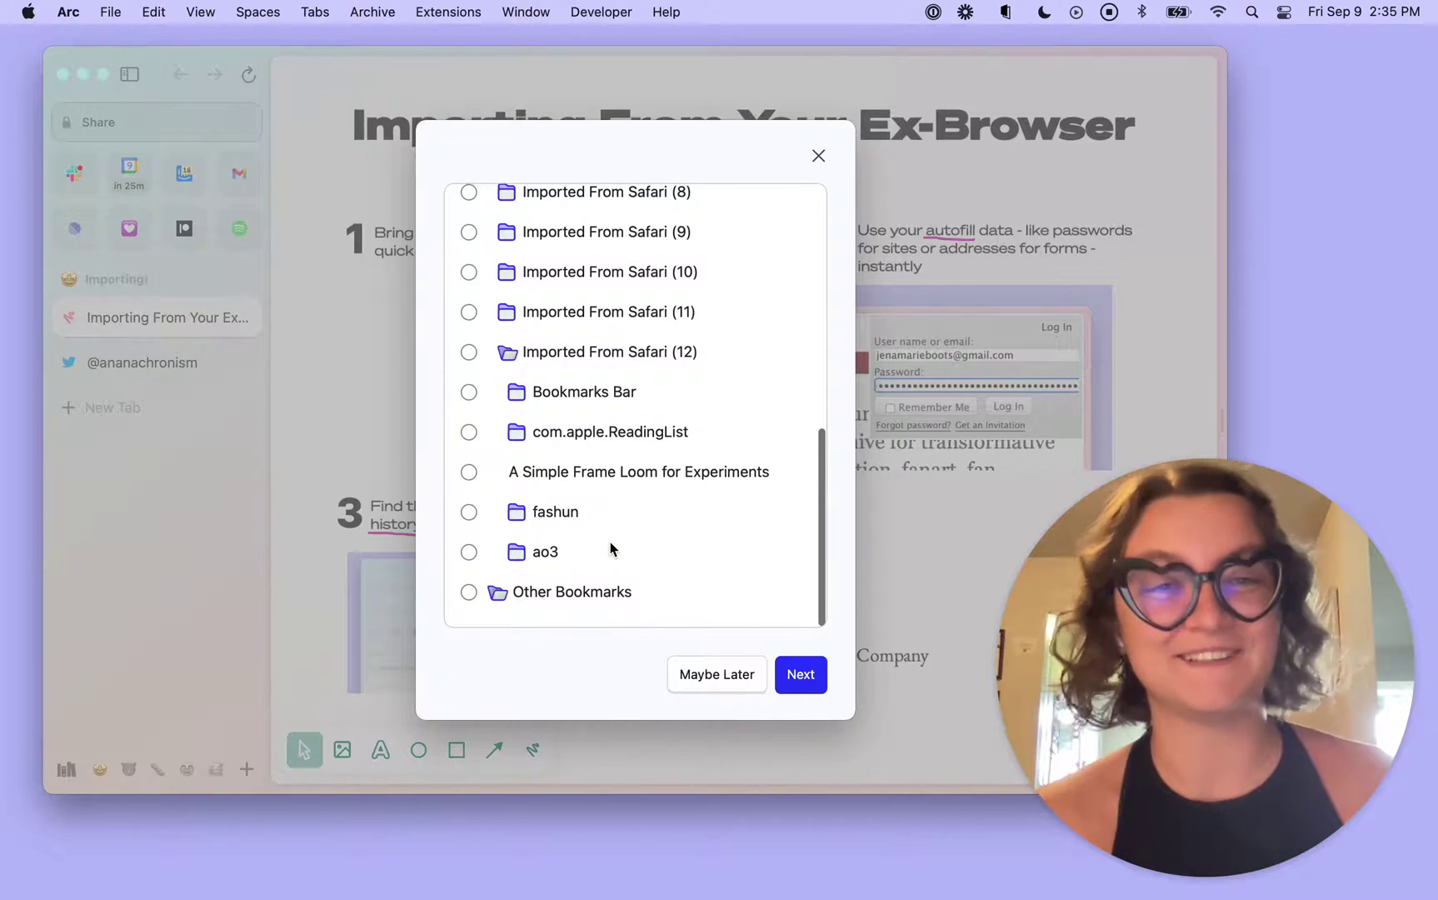
{"action": "left_click", "coordinate": [470, 513]}
{"action": "left_click", "coordinate": [470, 552]}
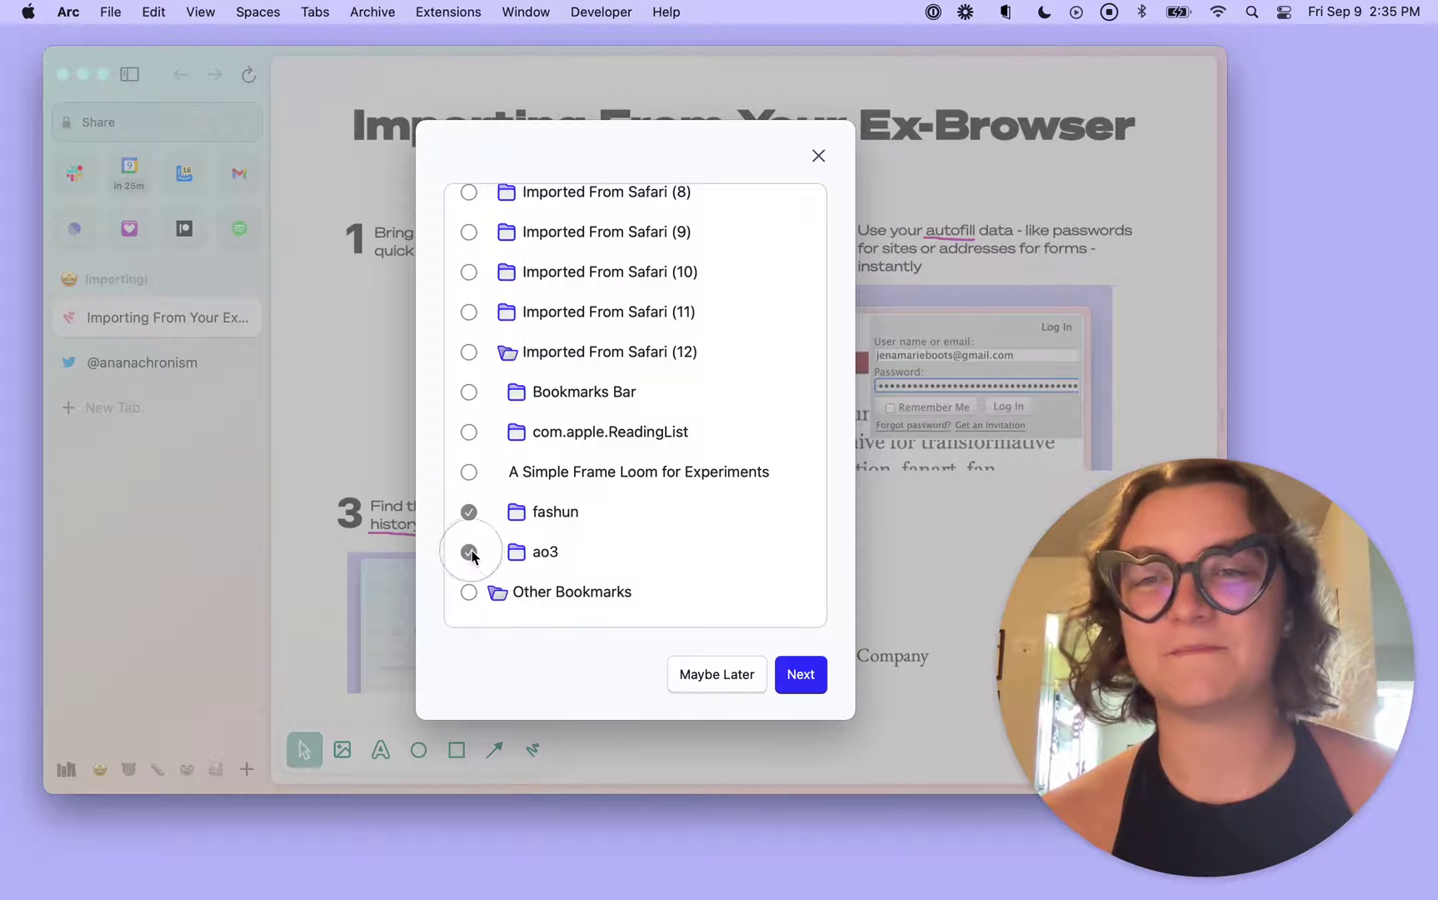
{"action": "left_click", "coordinate": [801, 674]}
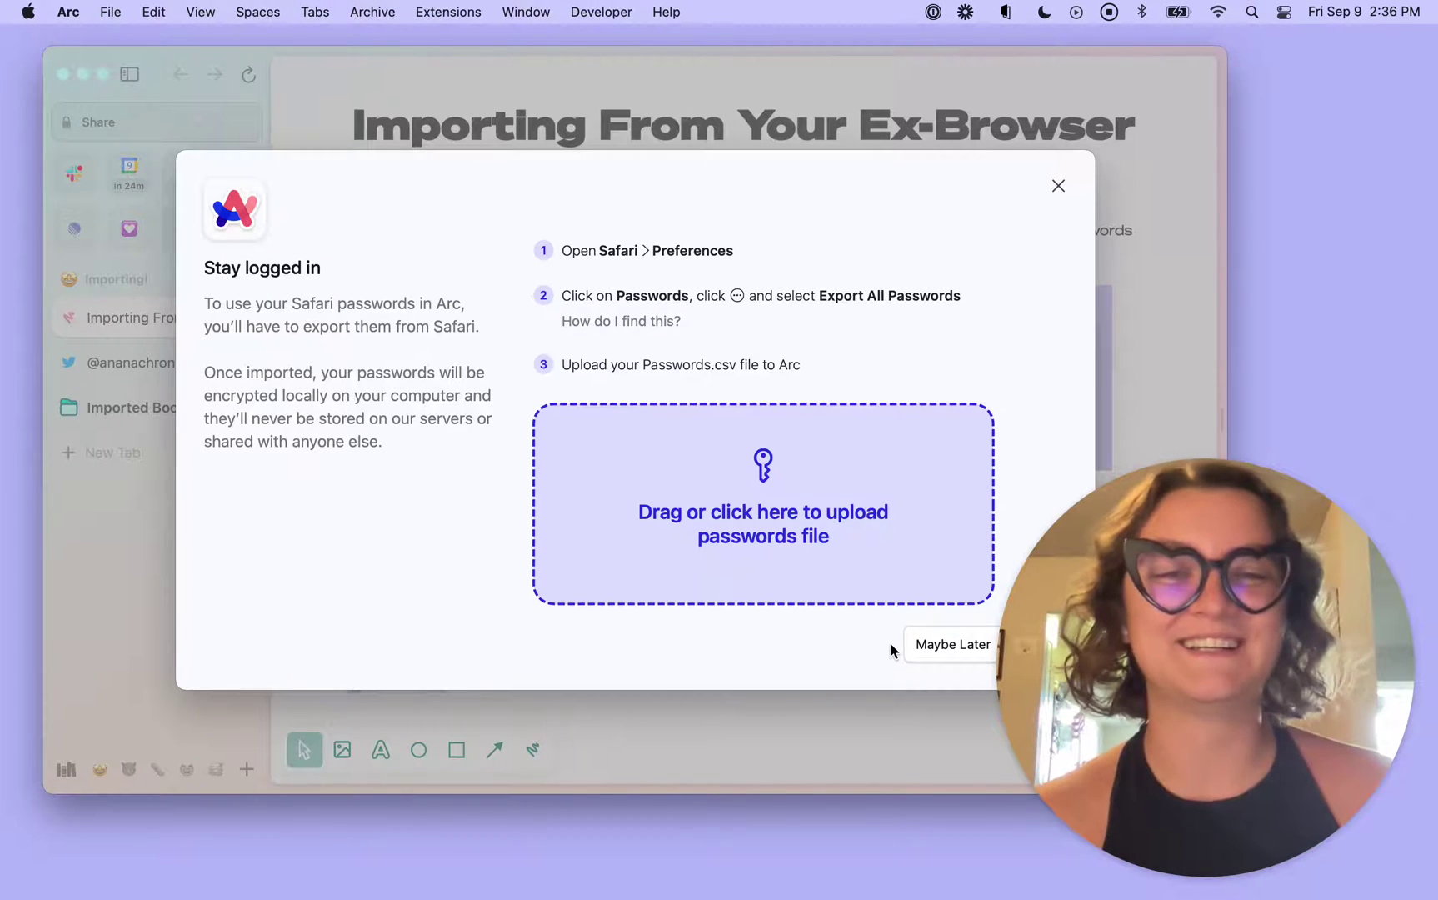
Step: Skip the password import with Maybe Later
{"action": "left_click", "coordinate": [912, 652]}
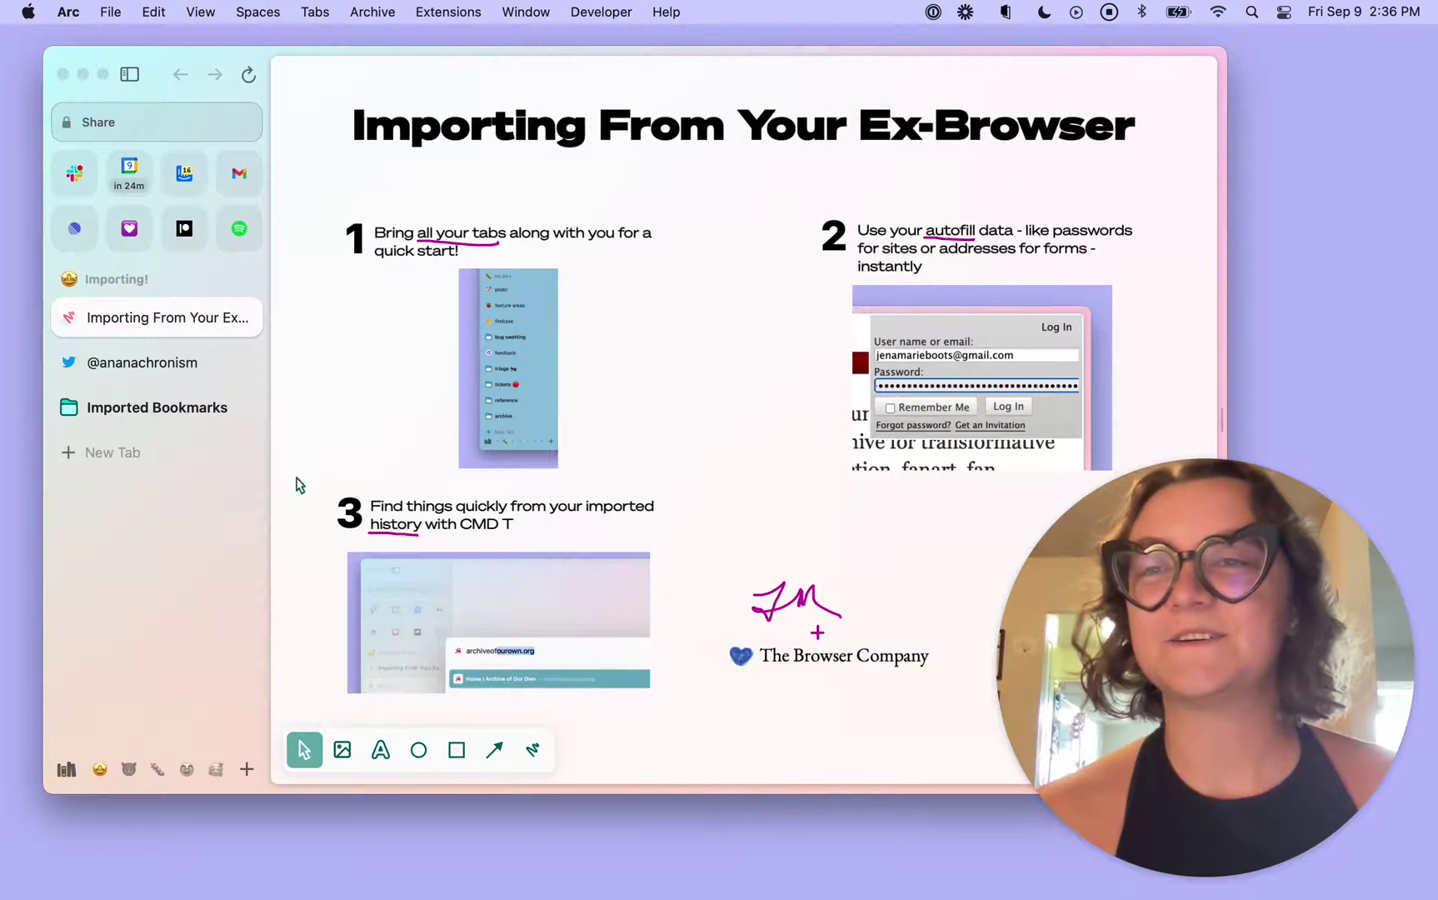
Step: Browse the fashun and ao3 folders under Imported Bookmarks, then open fashun's options menu
{"action": "left_click", "coordinate": [161, 418]}
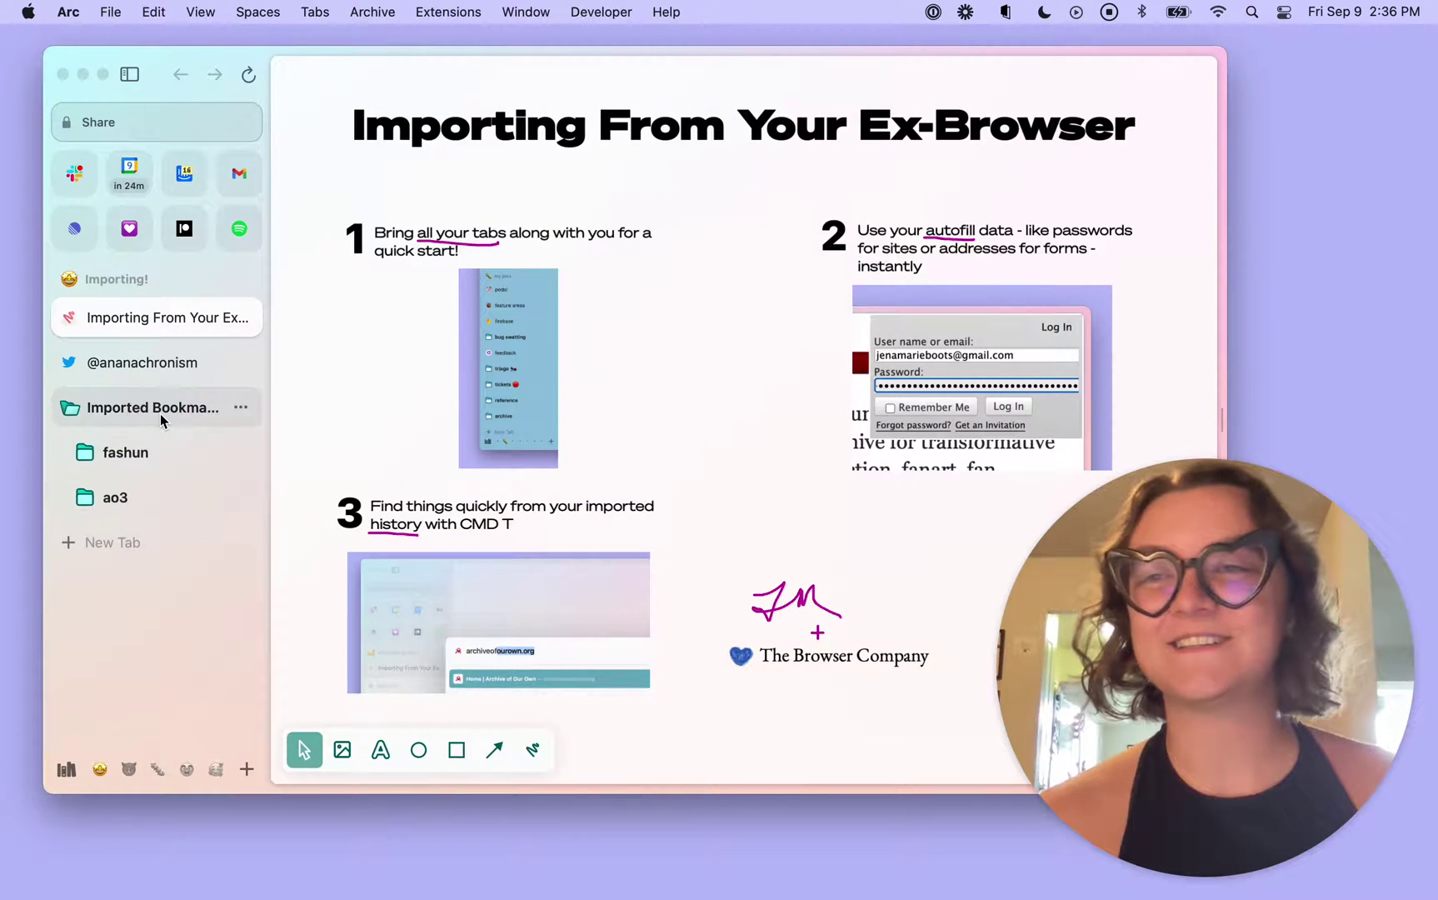
{"action": "left_click", "coordinate": [148, 456]}
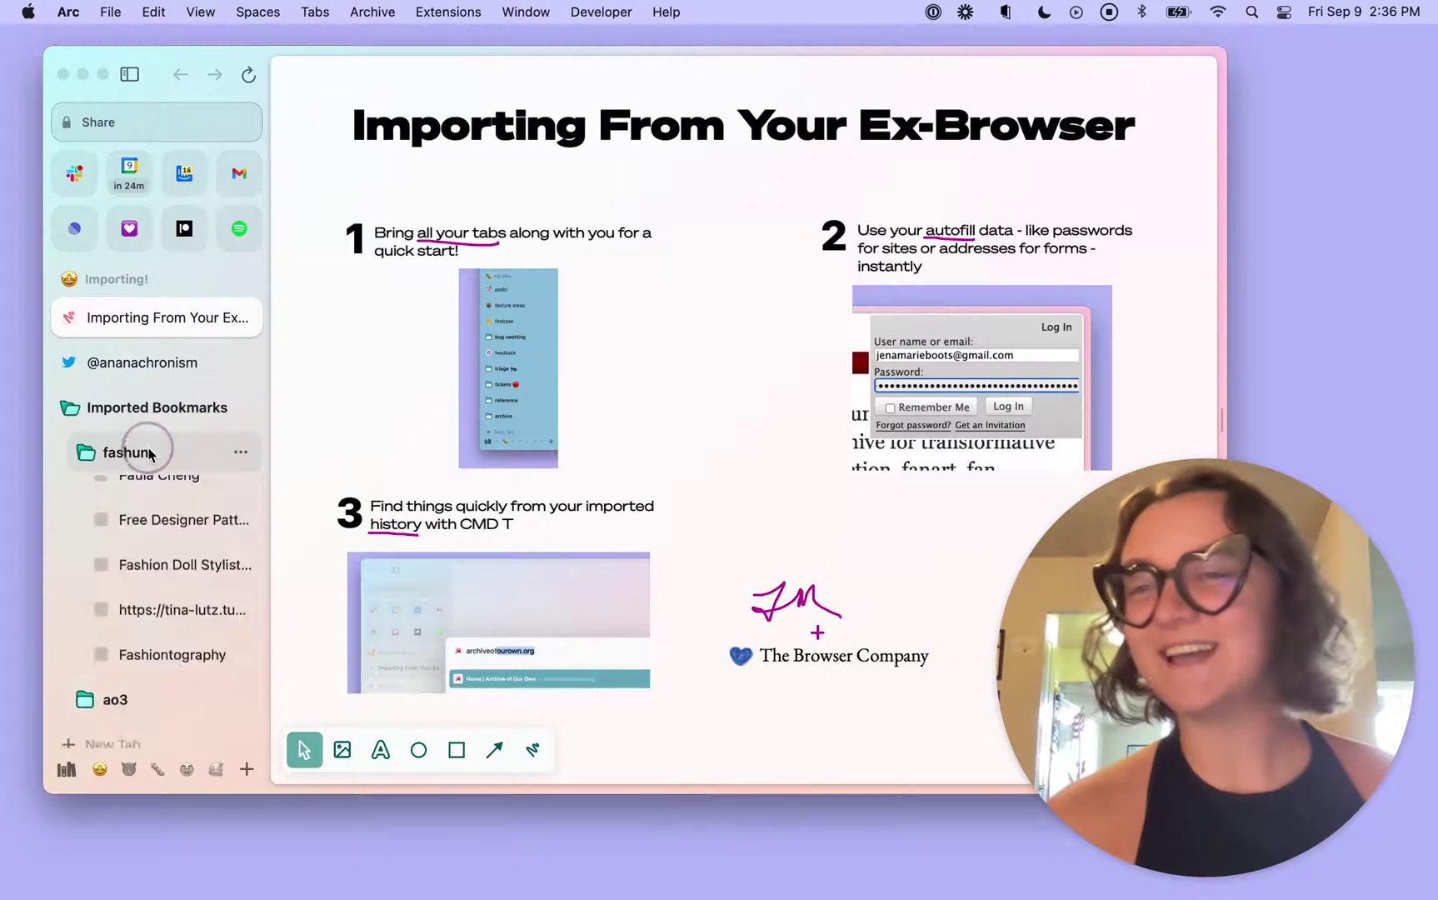
{"action": "left_click", "coordinate": [150, 459]}
{"action": "left_click", "coordinate": [148, 499]}
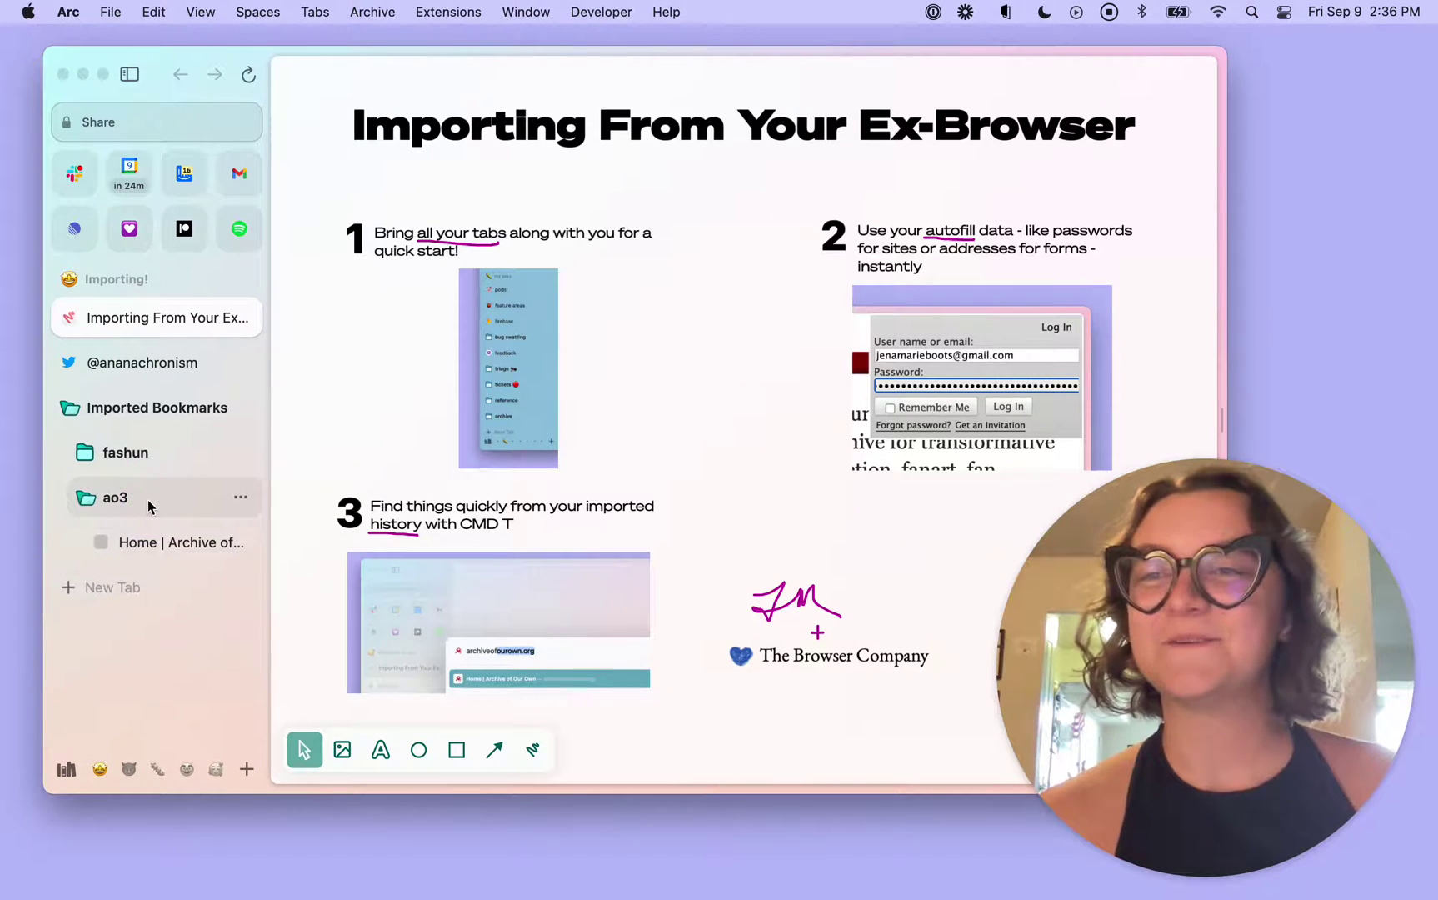
{"action": "left_click", "coordinate": [148, 498]}
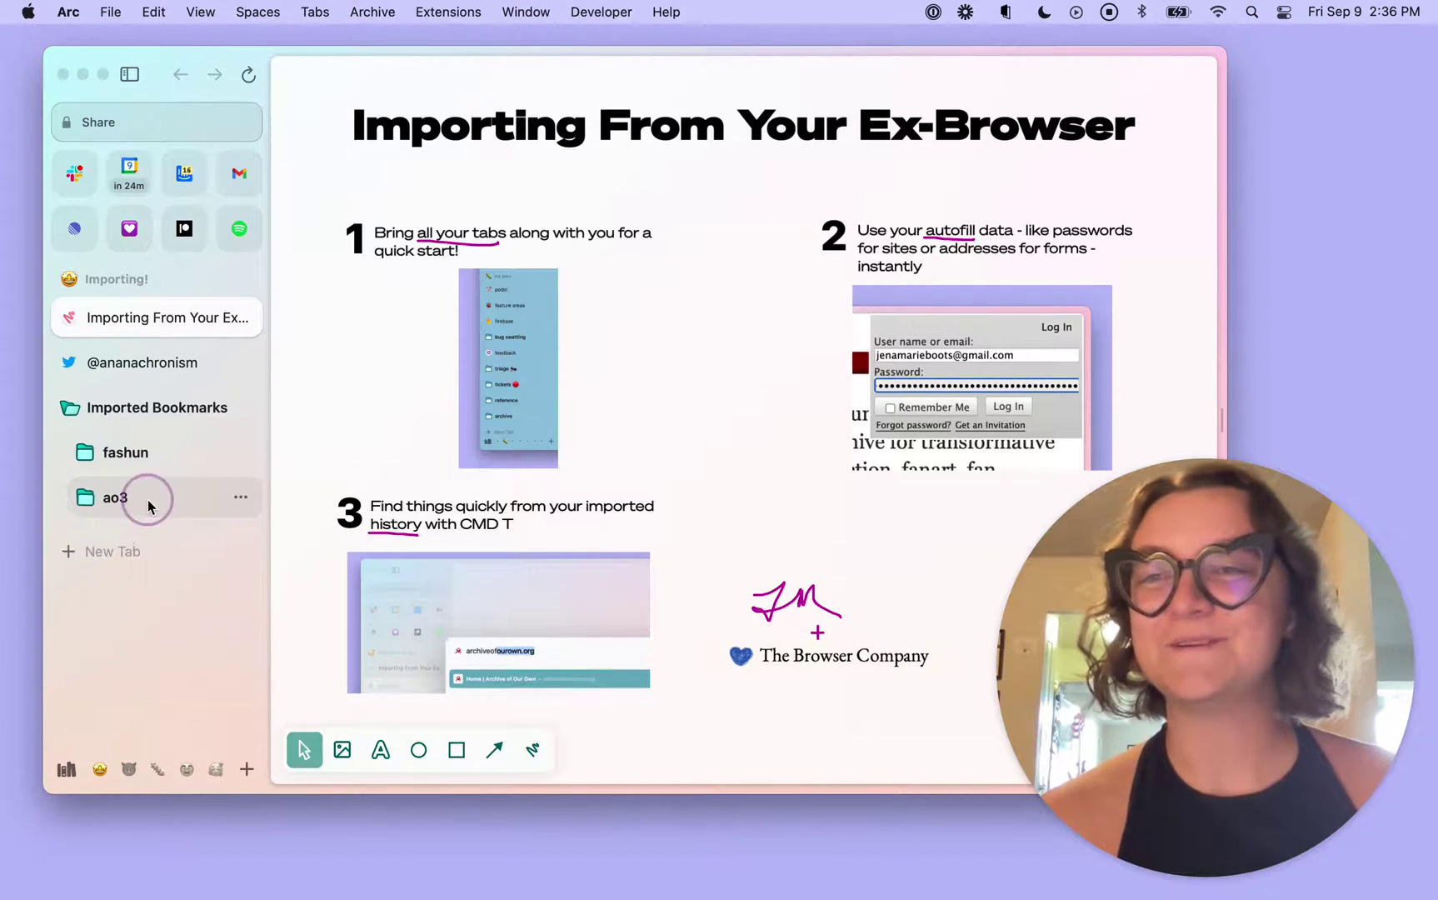
{"action": "left_click", "coordinate": [171, 459]}
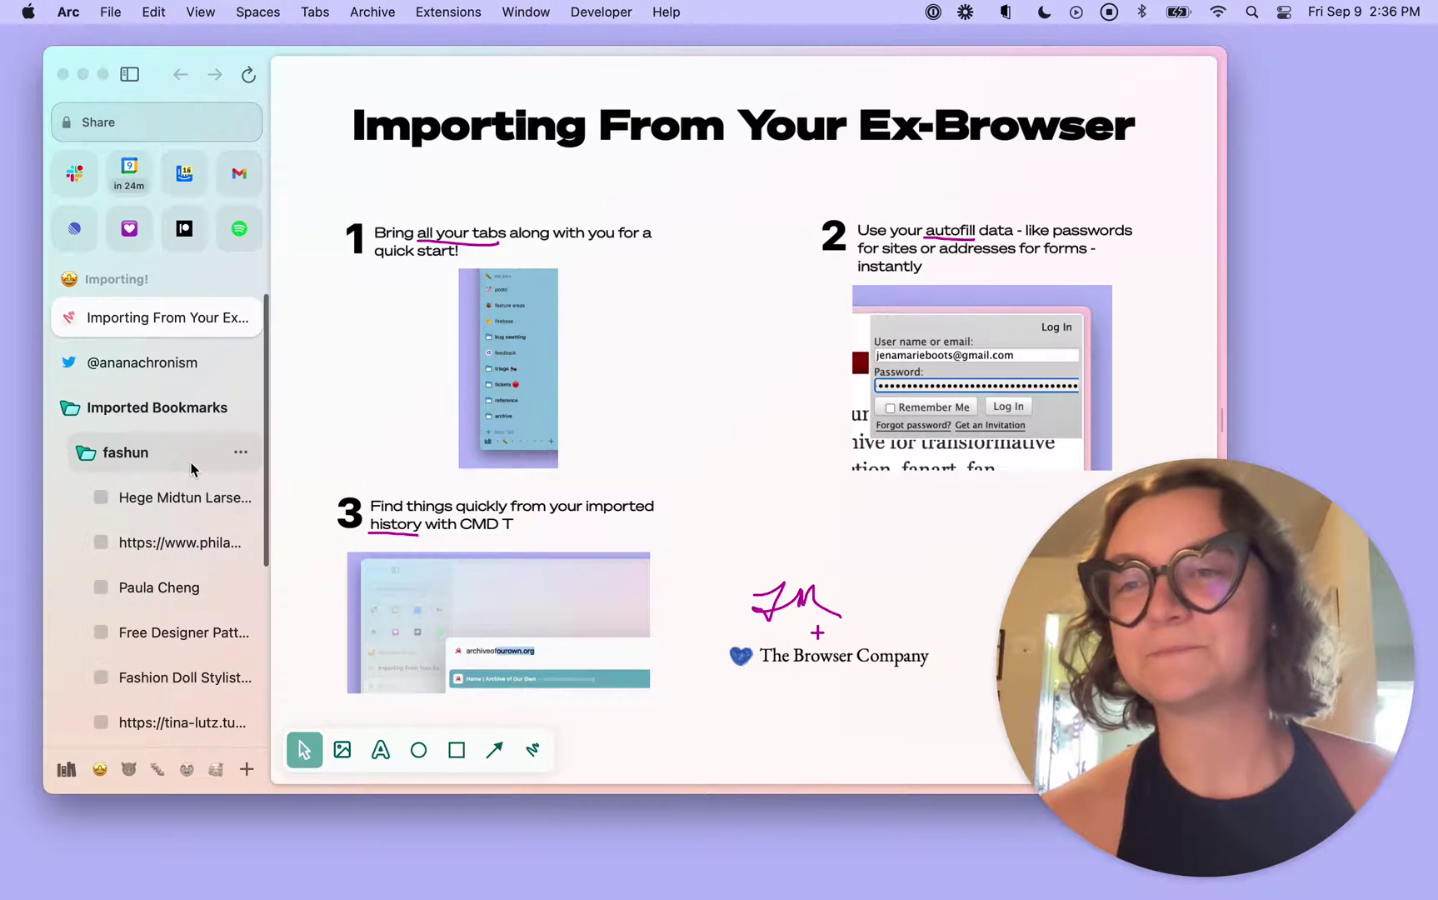
{"action": "scroll", "coordinate": [191, 469], "scroll_direction": "down", "scroll_amount": 3}
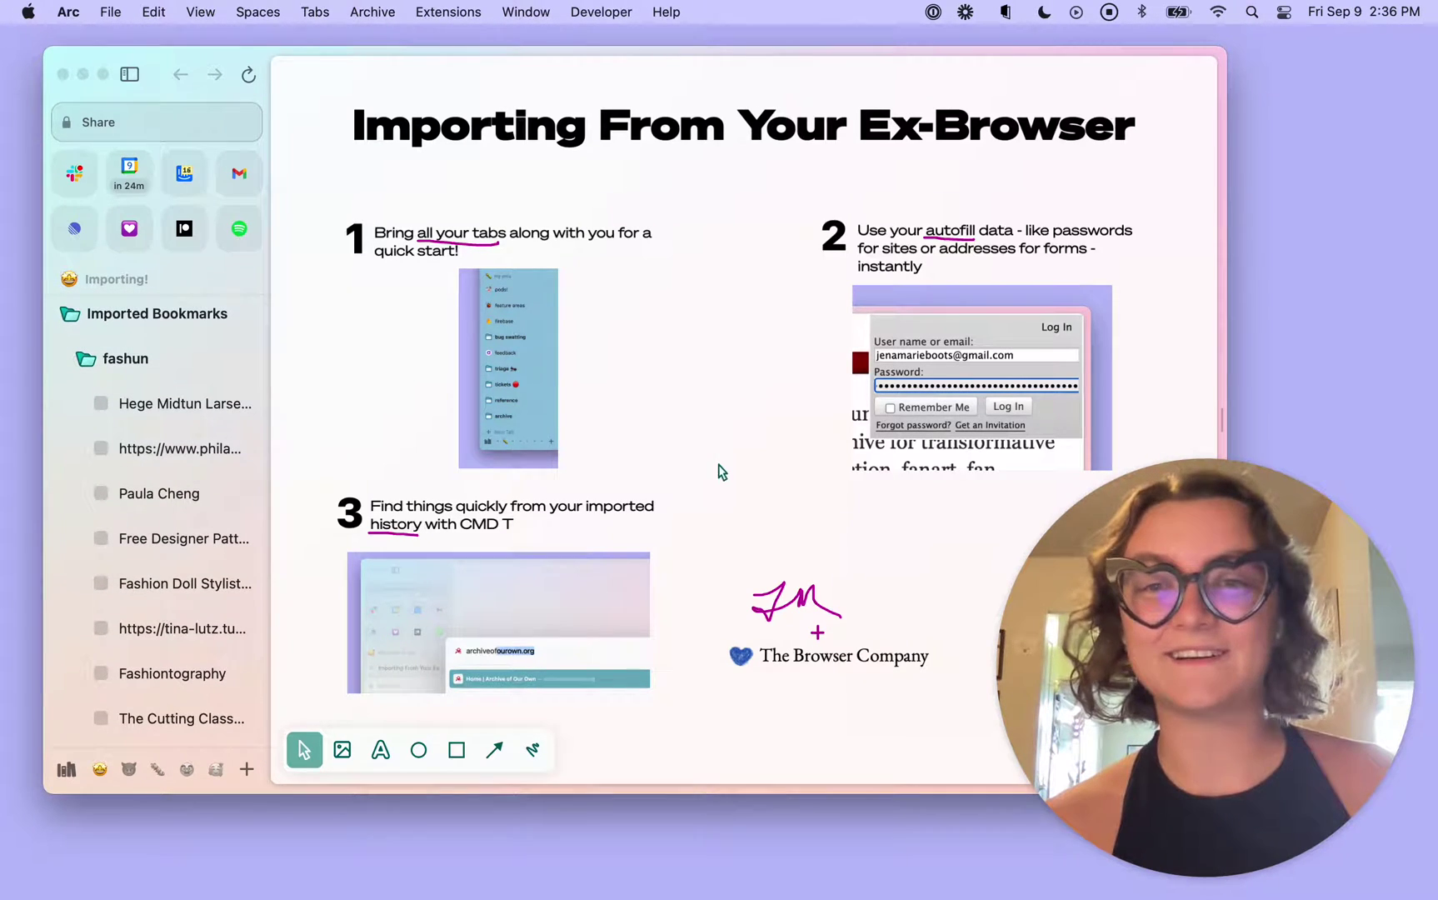
{"action": "scroll", "coordinate": [719, 468], "scroll_direction": "down", "scroll_amount": 5}
{"action": "scroll", "coordinate": [720, 473], "scroll_direction": "down", "scroll_amount": 4}
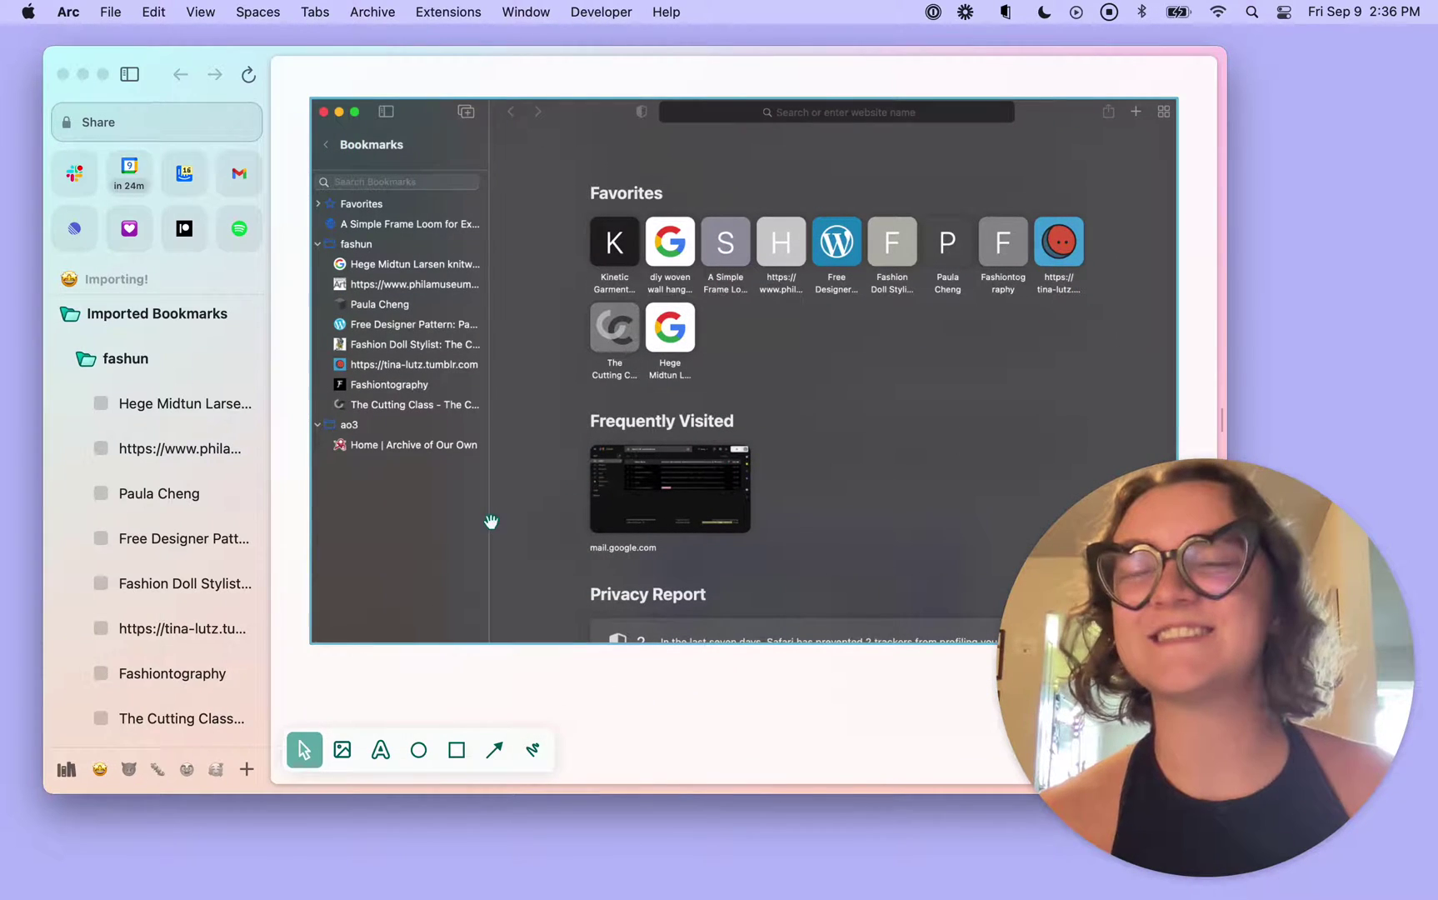
{"action": "left_click", "coordinate": [239, 358]}
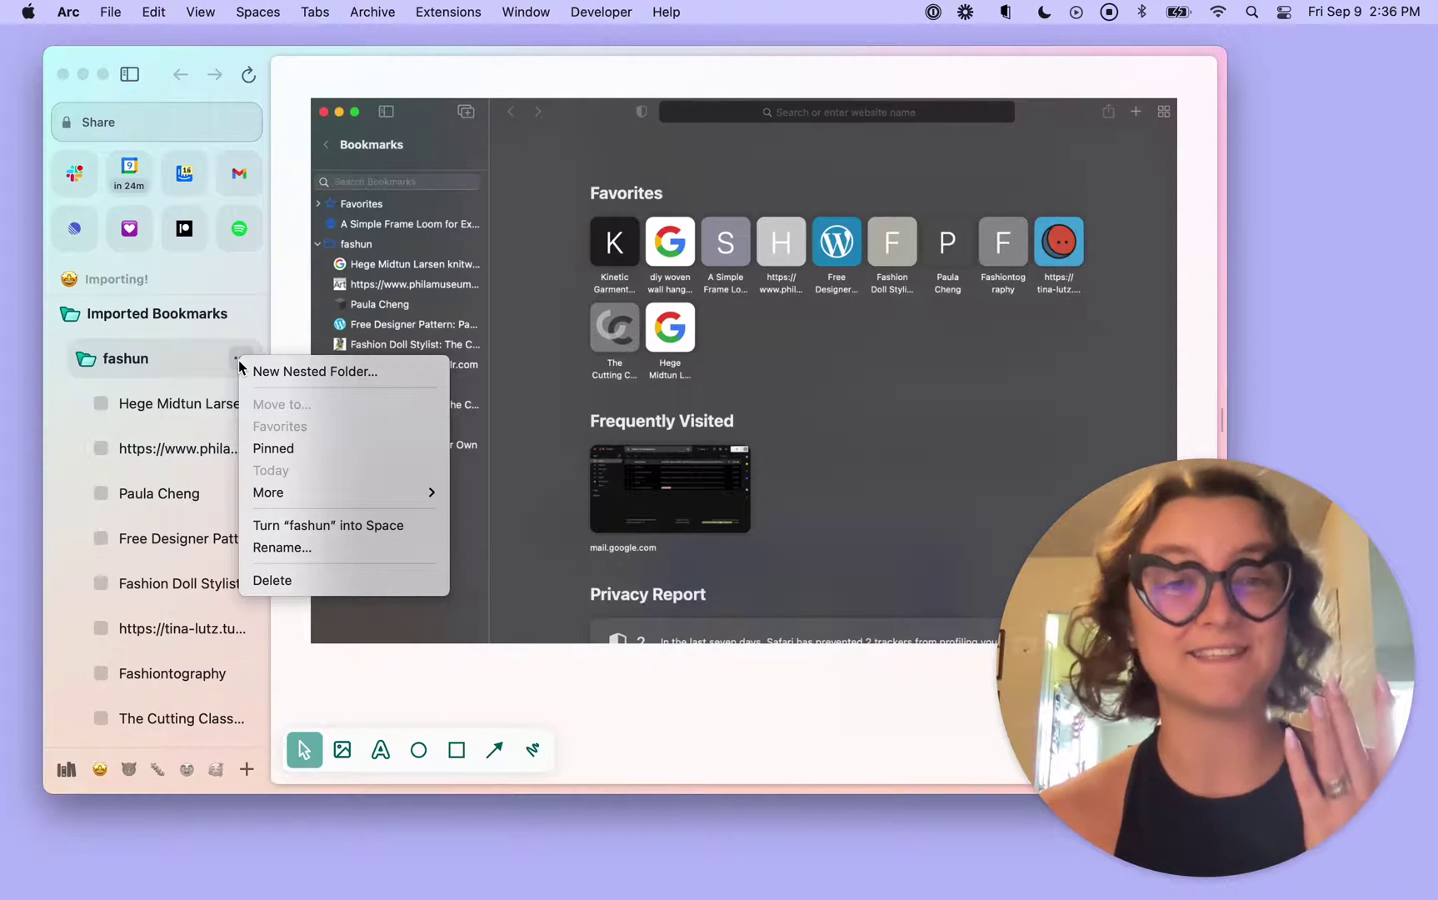
Step: Turn fashun into its own Space, view The Cutting Class, then return to Importing!
{"action": "left_click", "coordinate": [280, 526]}
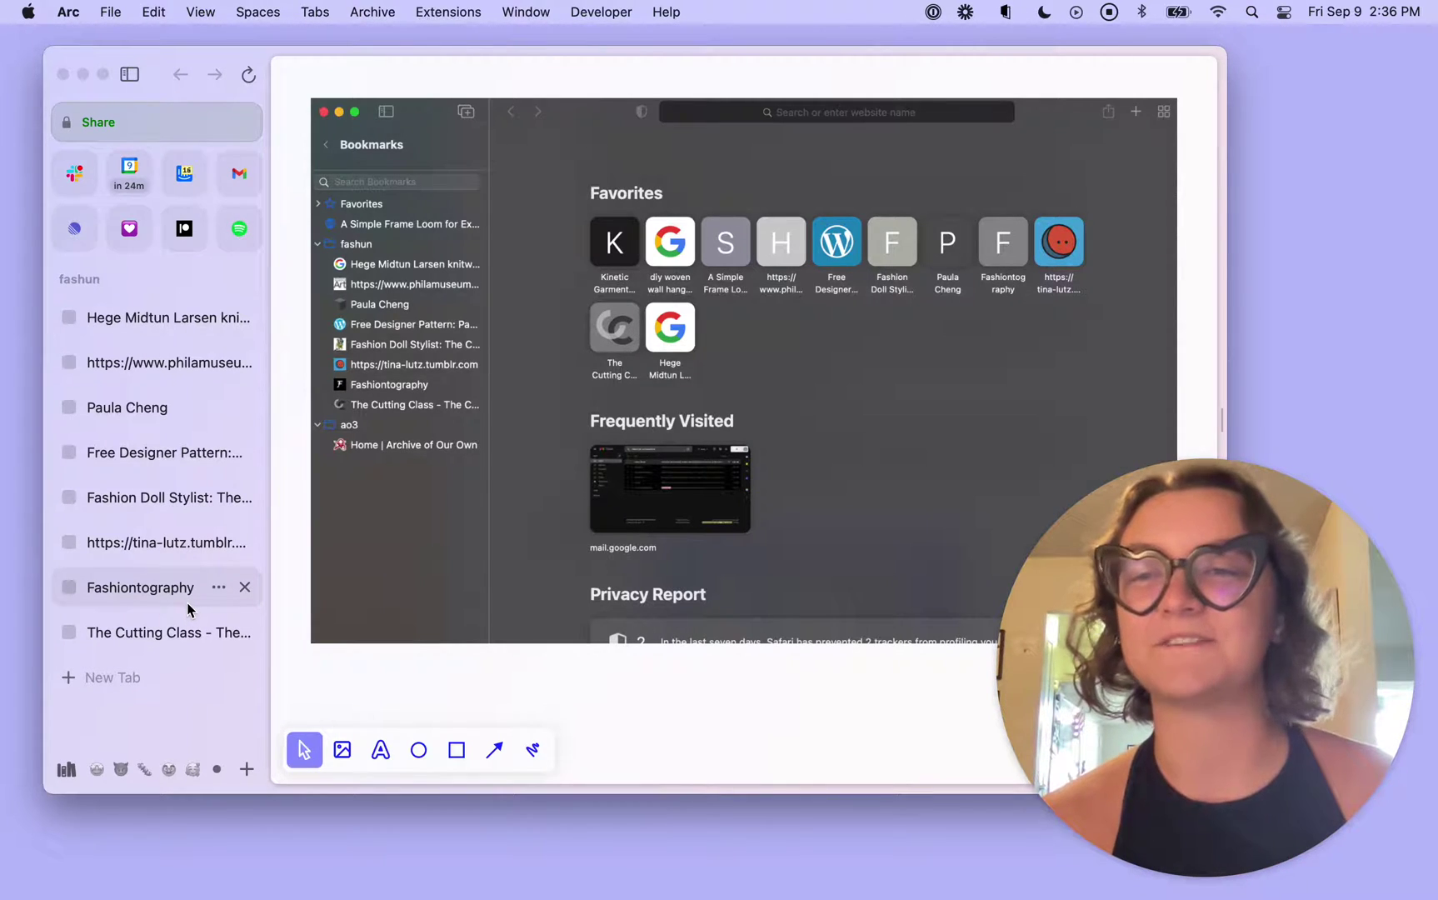
{"action": "left_click", "coordinate": [185, 631]}
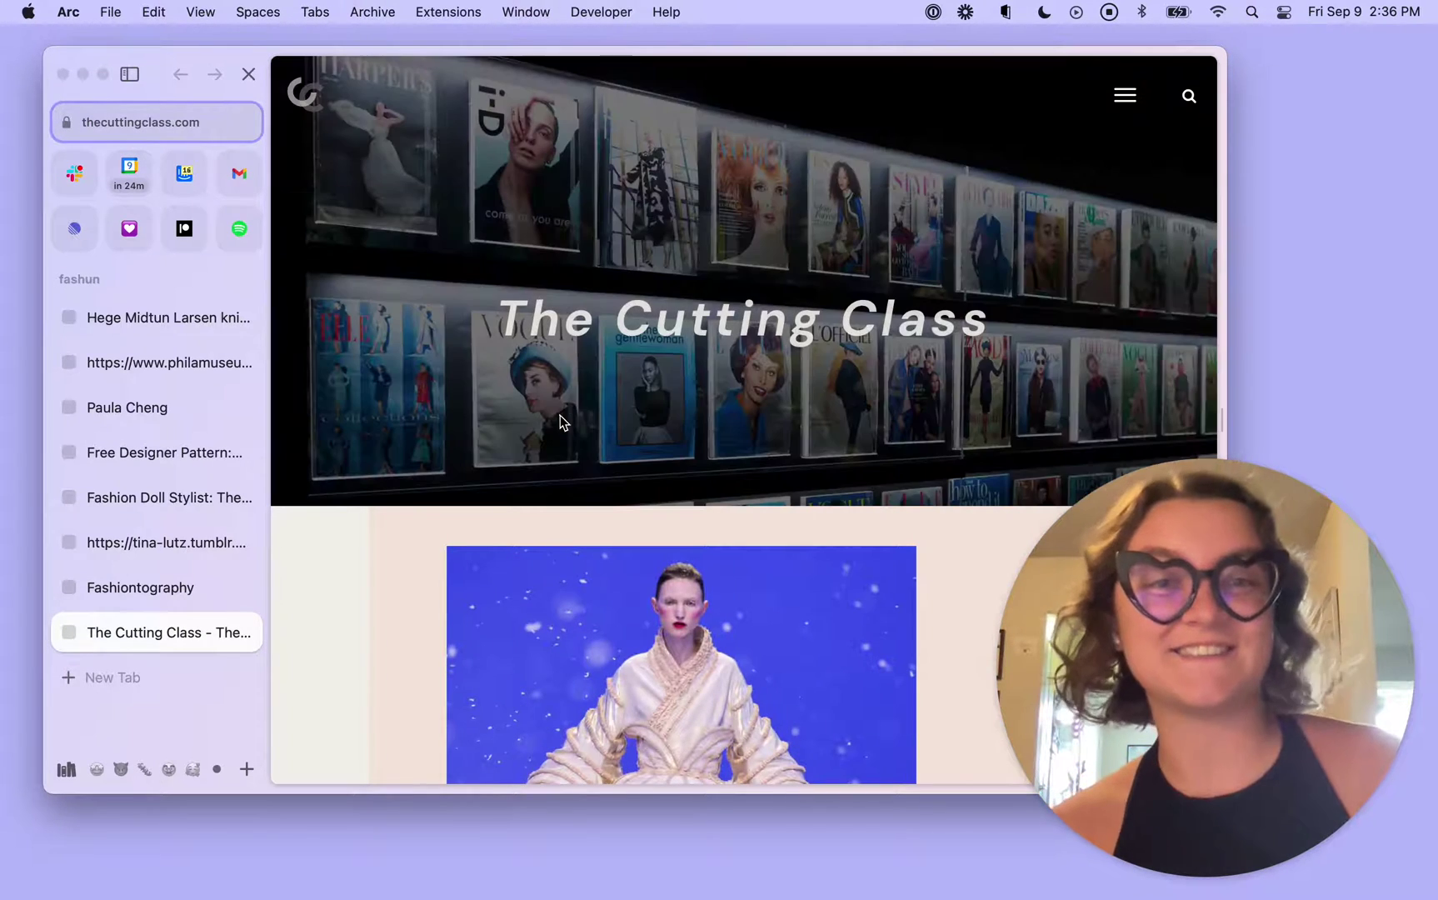
{"action": "left_click", "coordinate": [98, 768]}
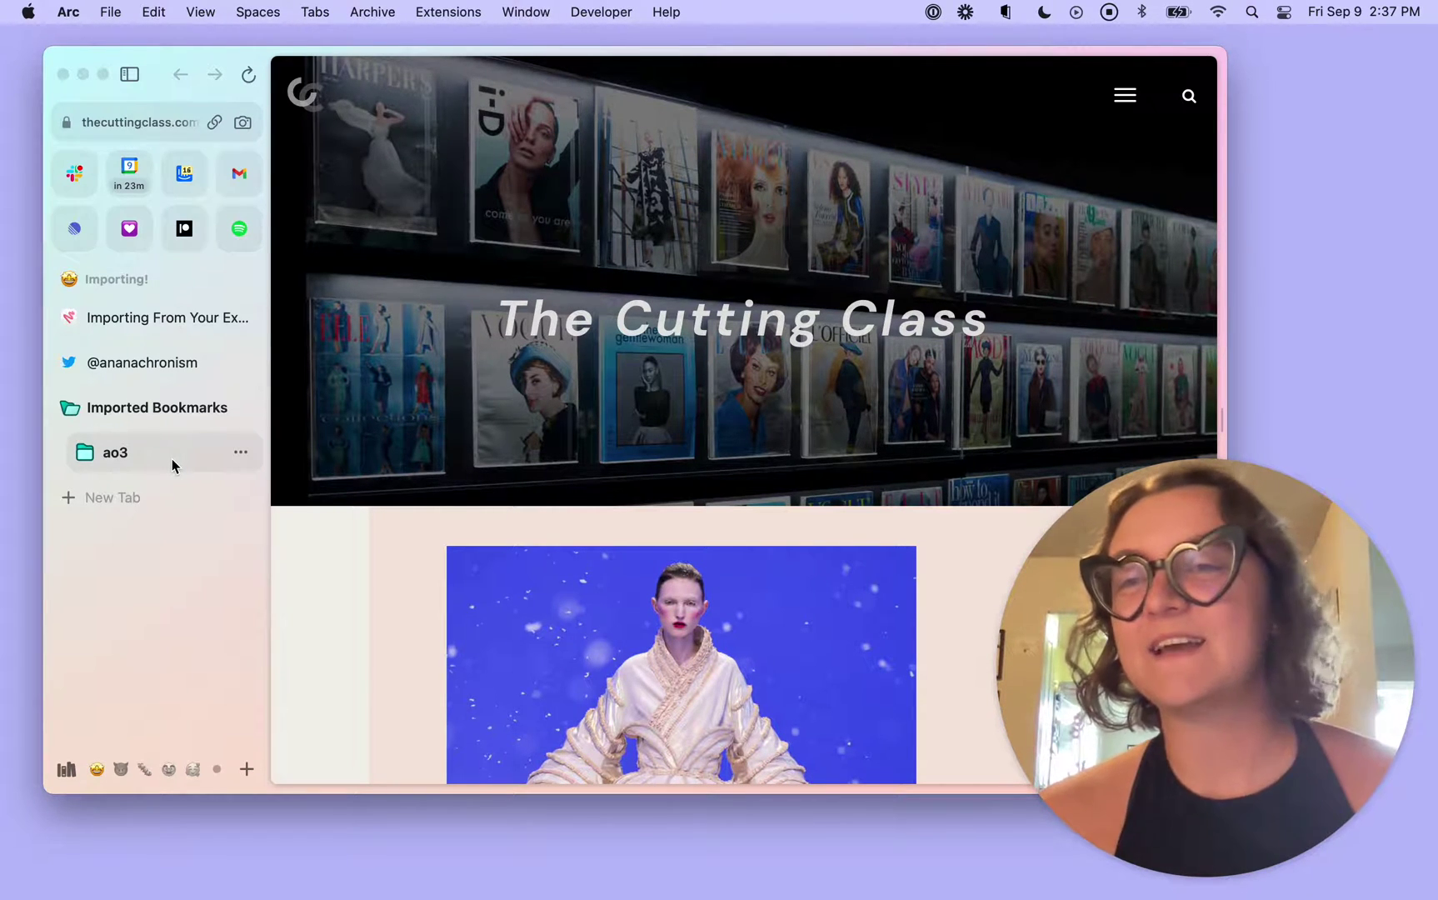
Step: Open the ao3 Archive of Our Own home page and check its login autofill
{"action": "left_click", "coordinate": [171, 460]}
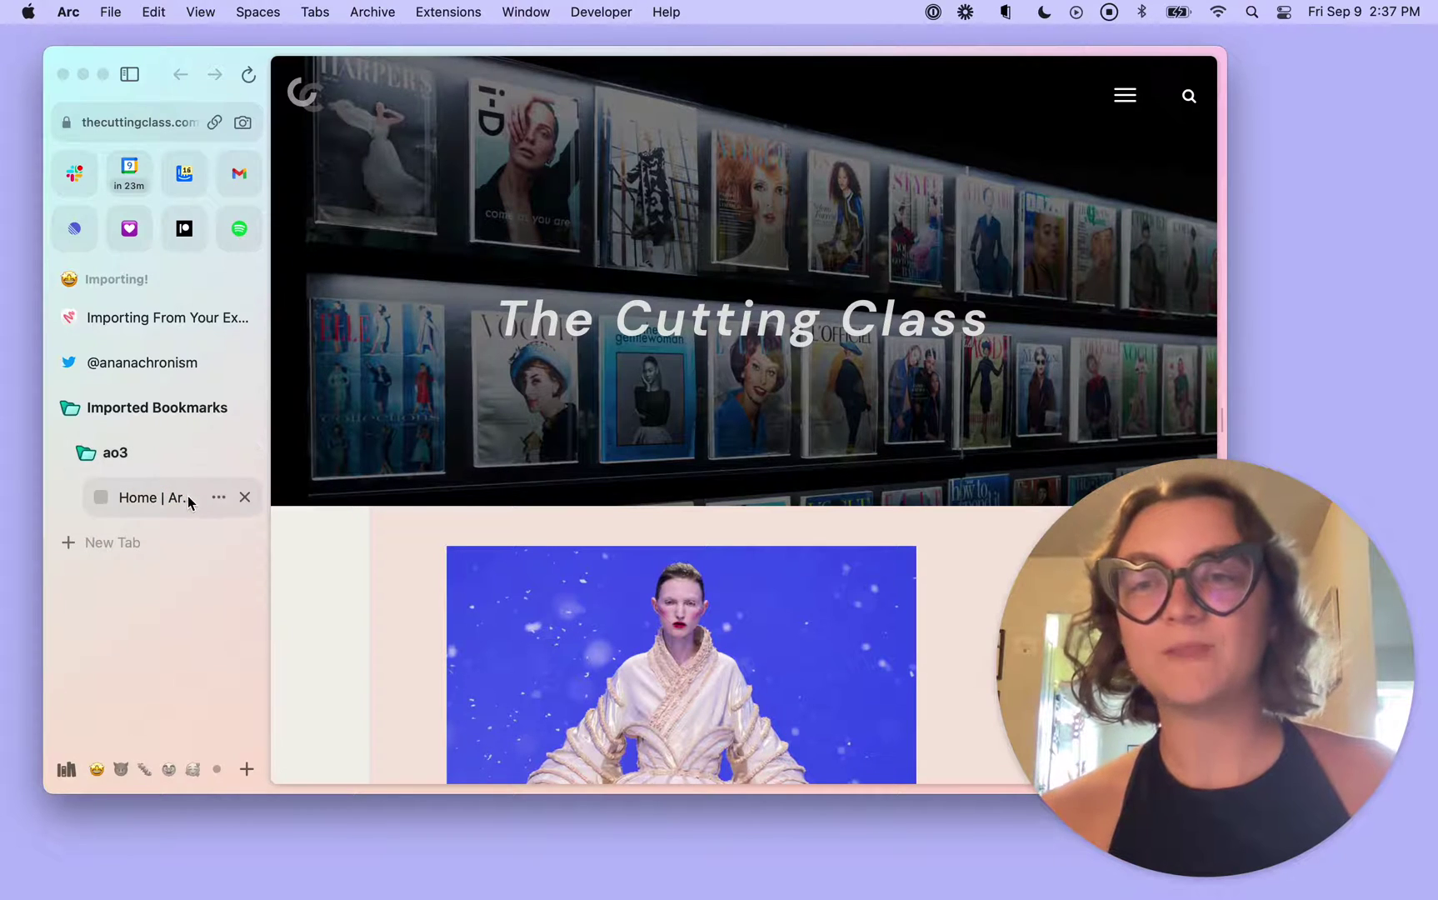
{"action": "left_click", "coordinate": [185, 497]}
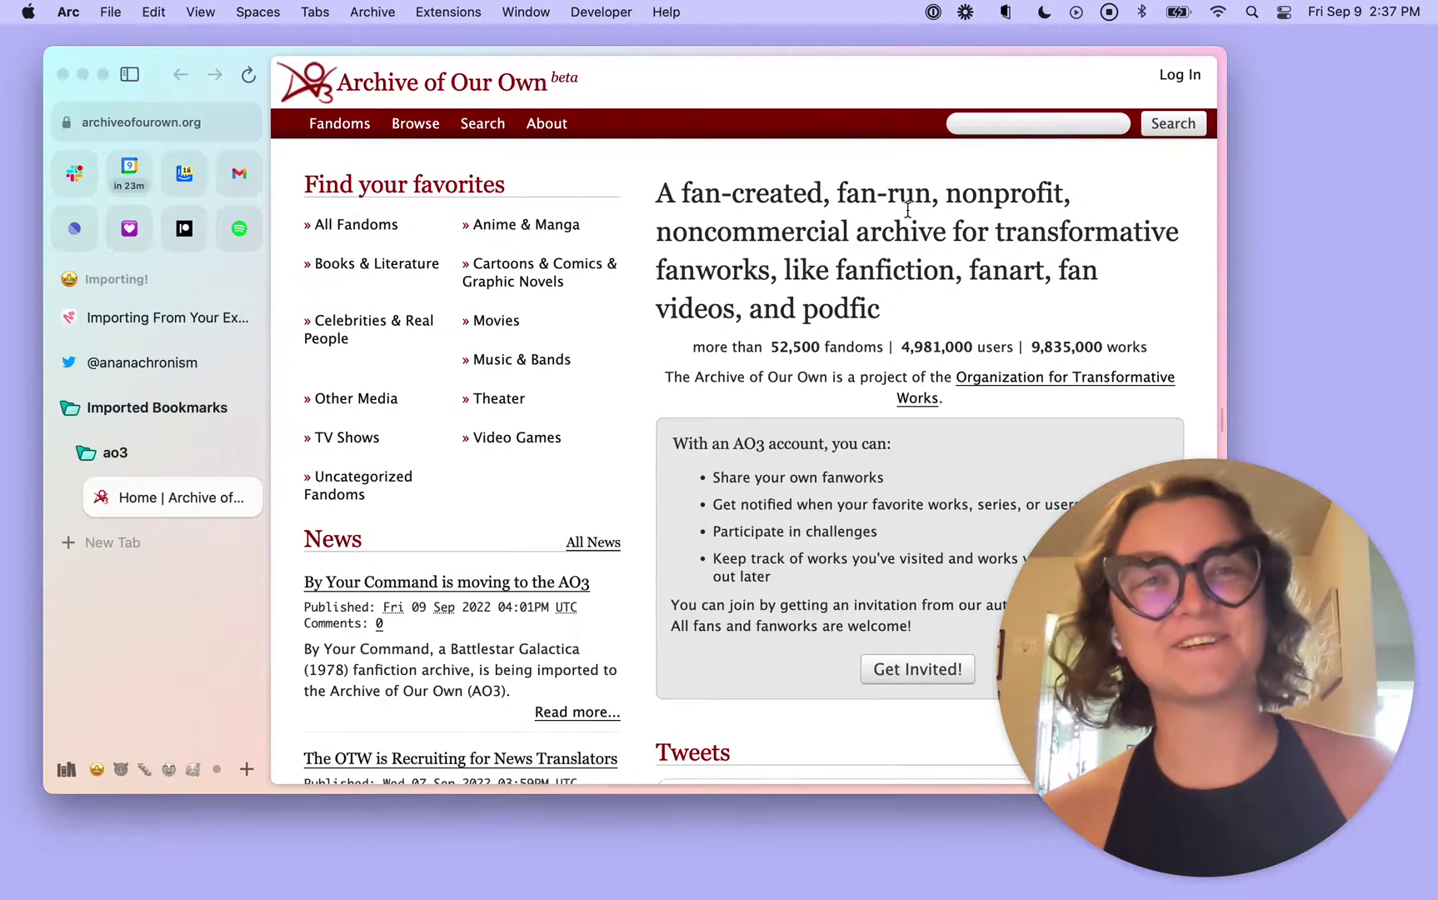
{"action": "left_click", "coordinate": [1190, 81]}
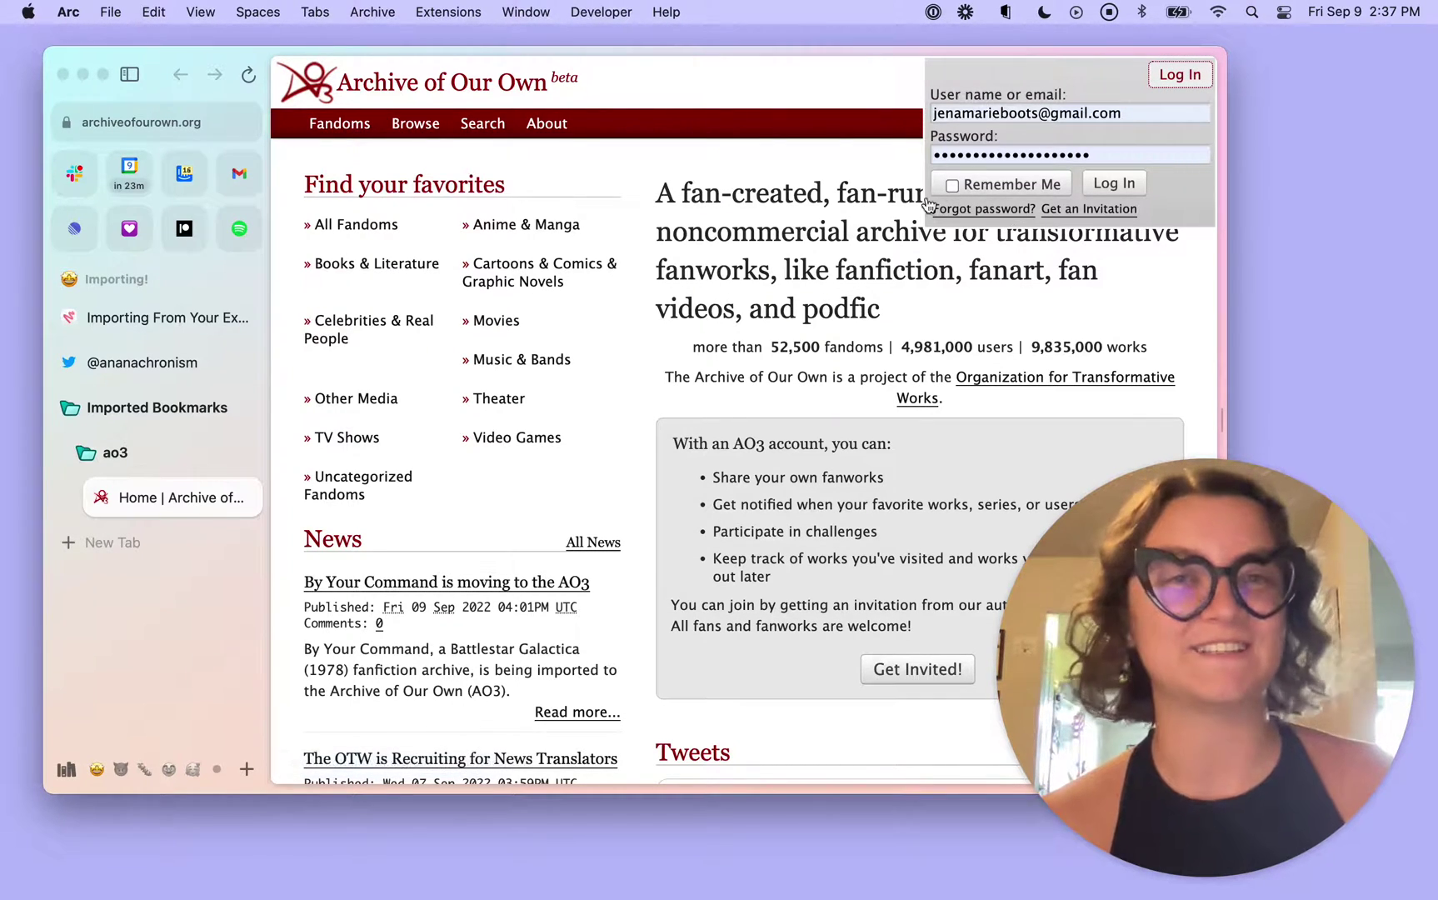
{"action": "left_click", "coordinate": [622, 440]}
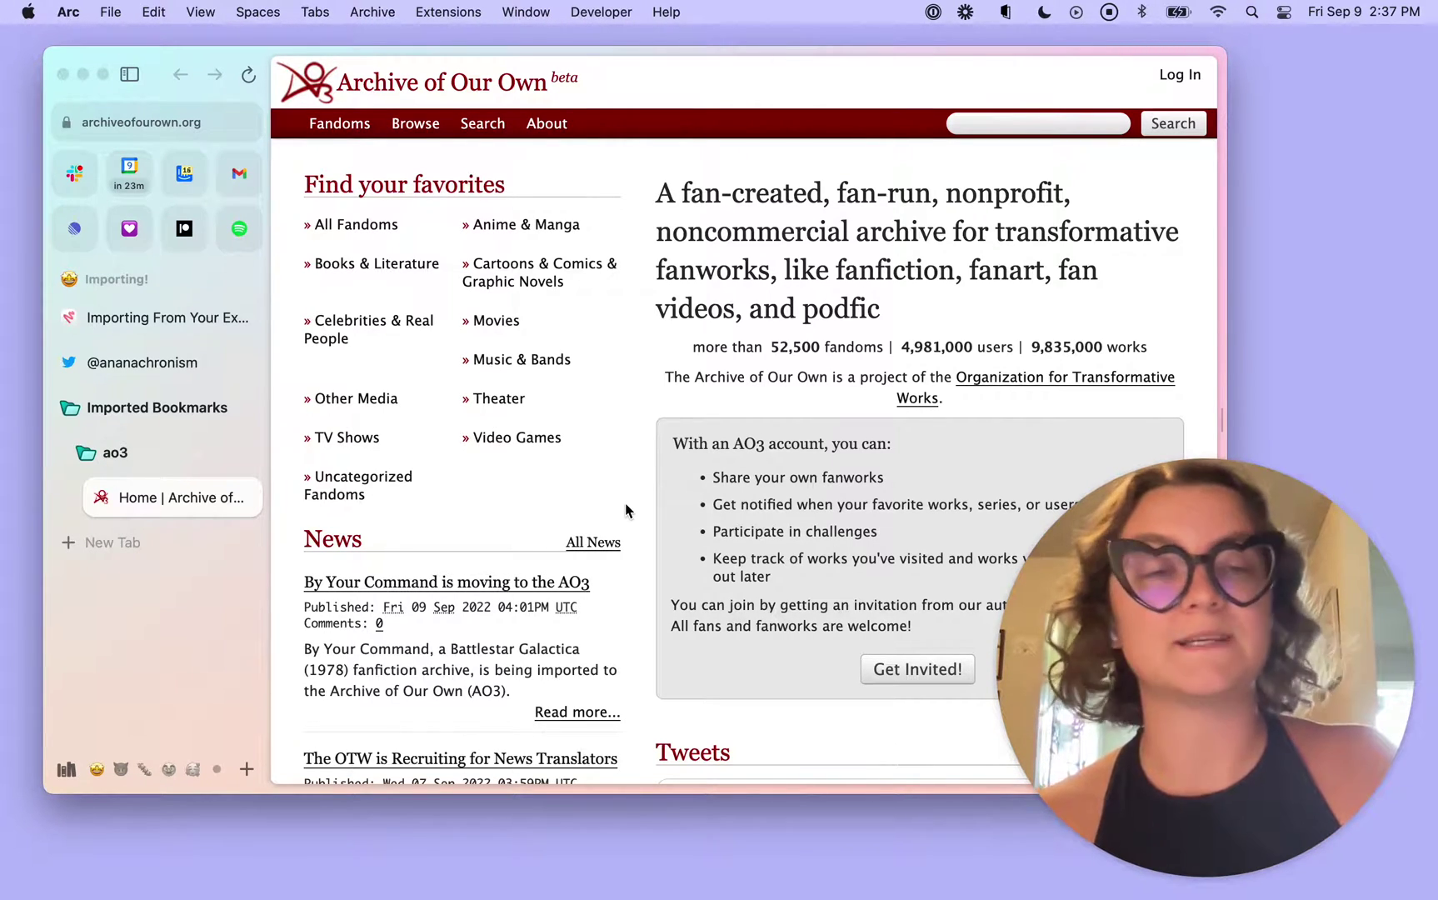
{"action": "key", "text": "super+t"}
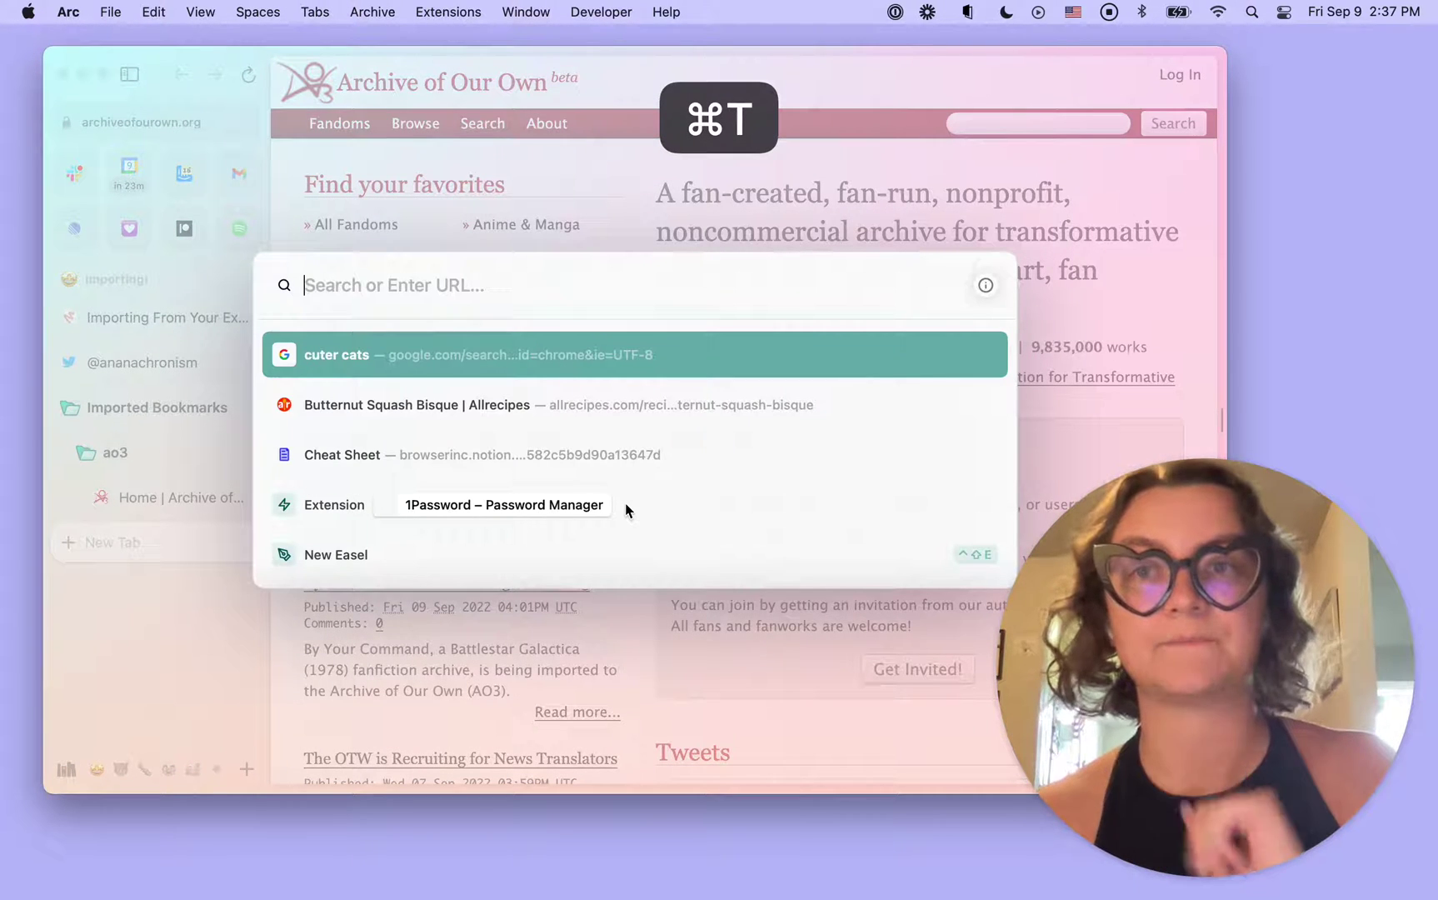
Step: Check 'ar' history suggestions and AO3 login autofill, then return to the Importing page
{"action": "type", "text": "ar"}
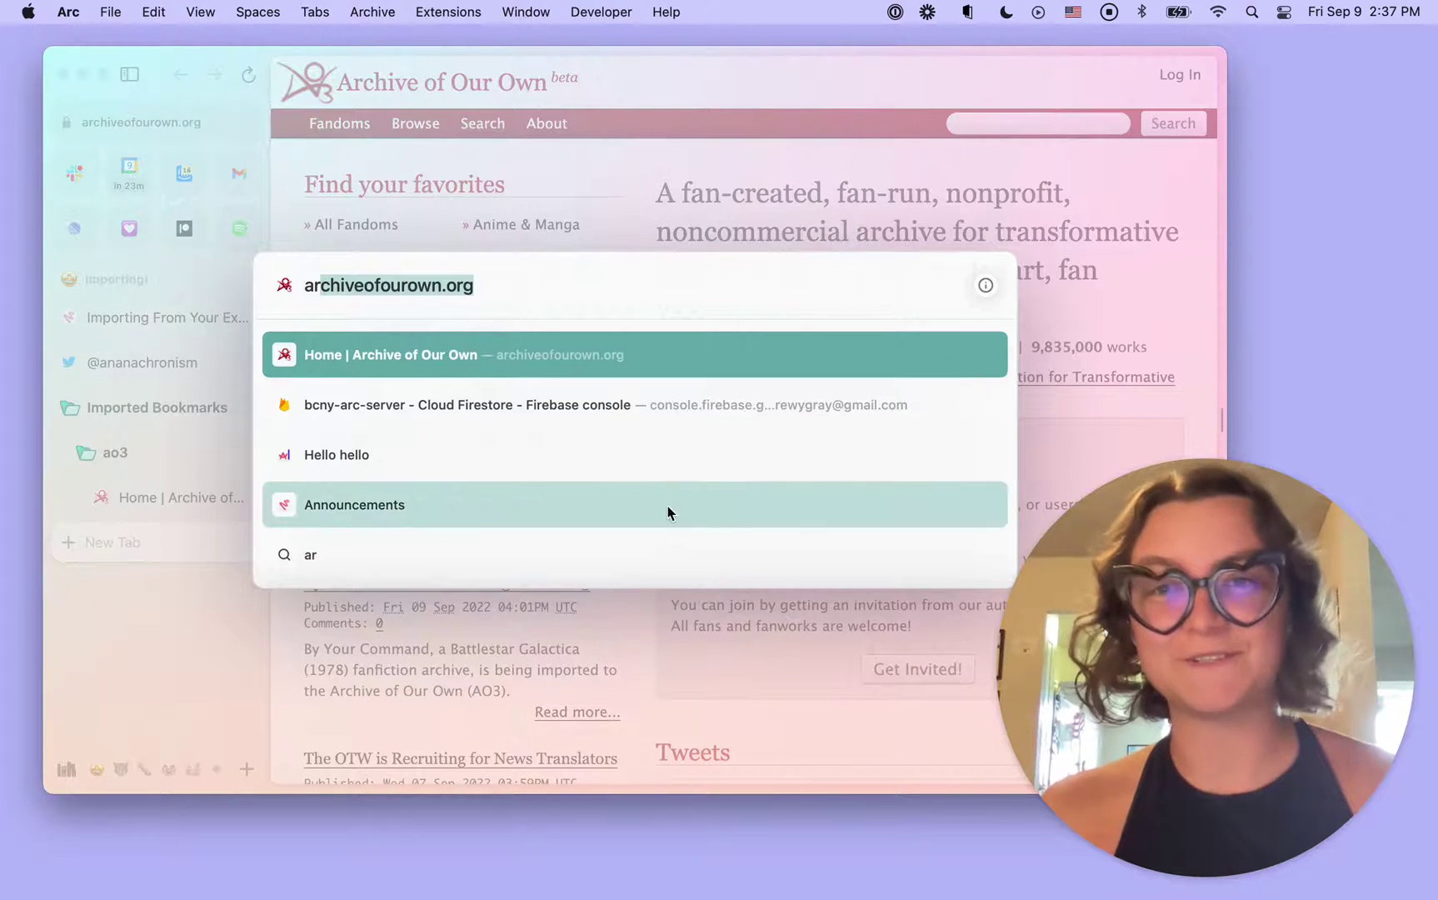
{"action": "left_click", "coordinate": [649, 238]}
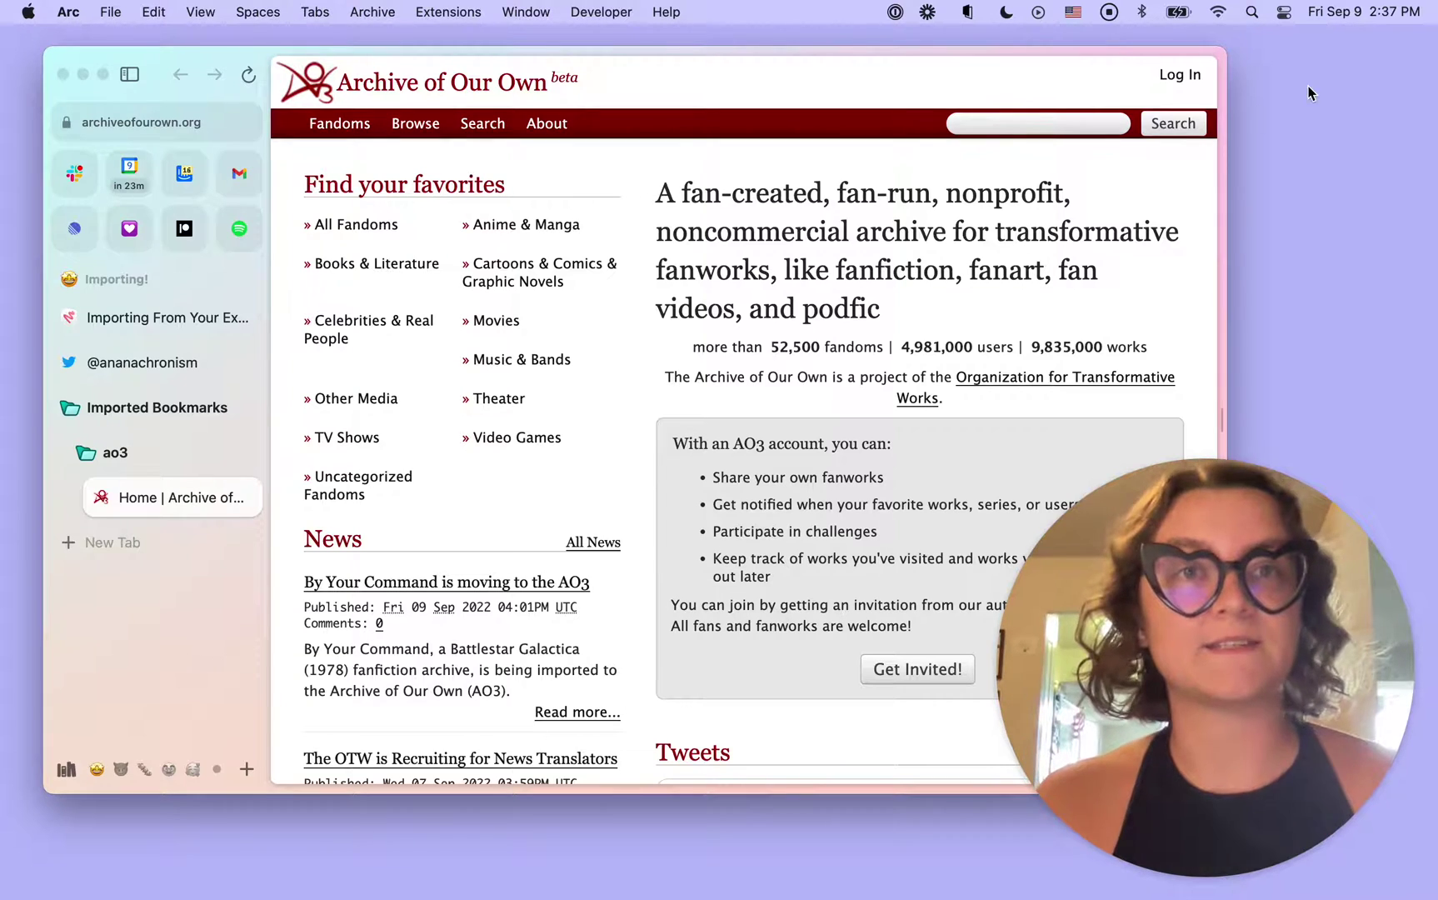
{"action": "left_click", "coordinate": [1177, 75]}
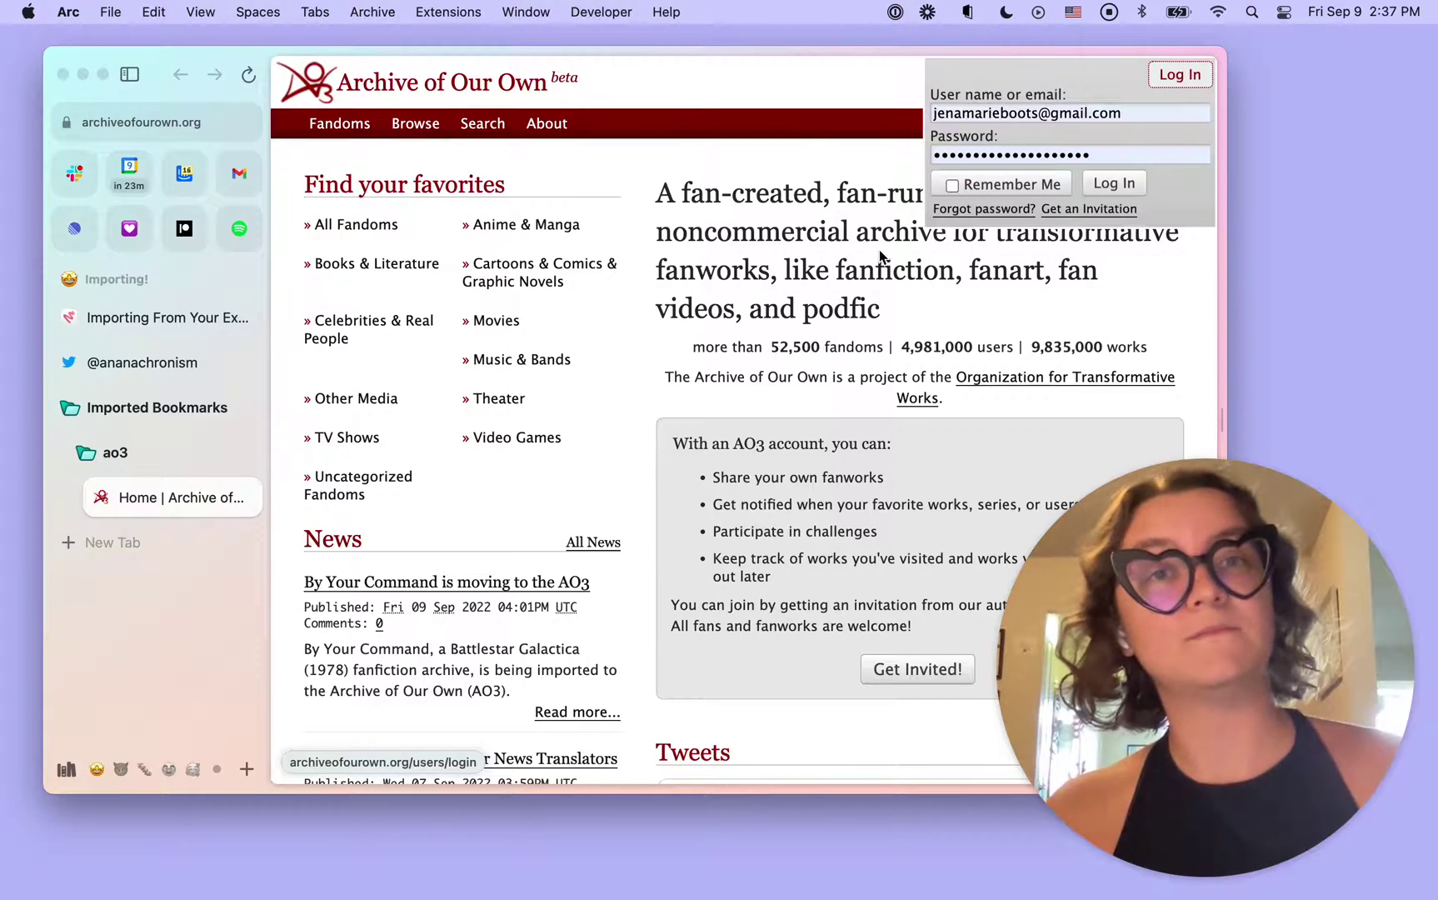
{"action": "left_click", "coordinate": [807, 329]}
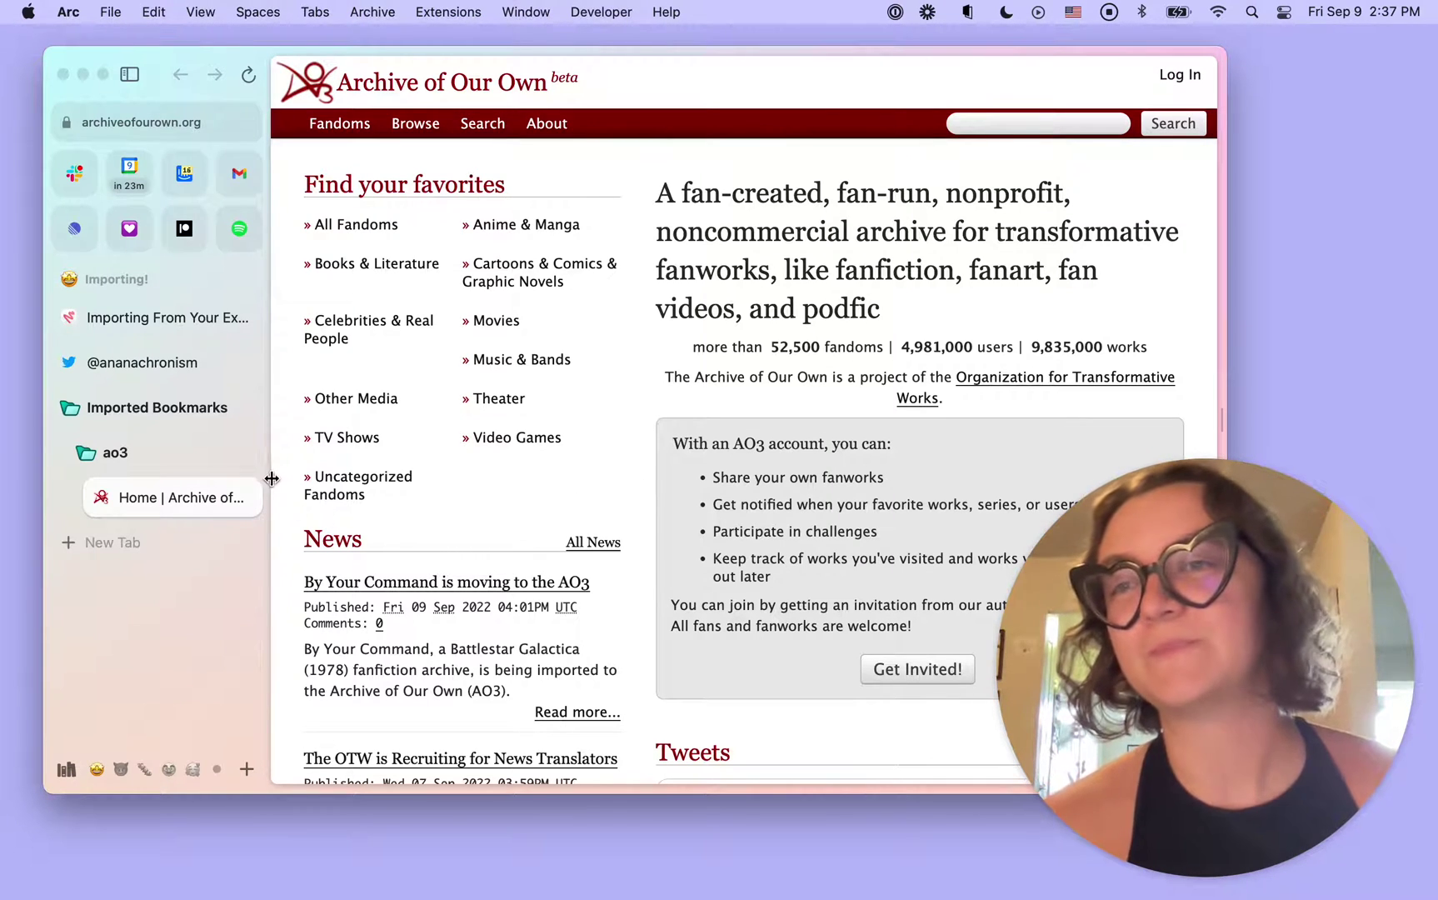
{"action": "left_click", "coordinate": [145, 327]}
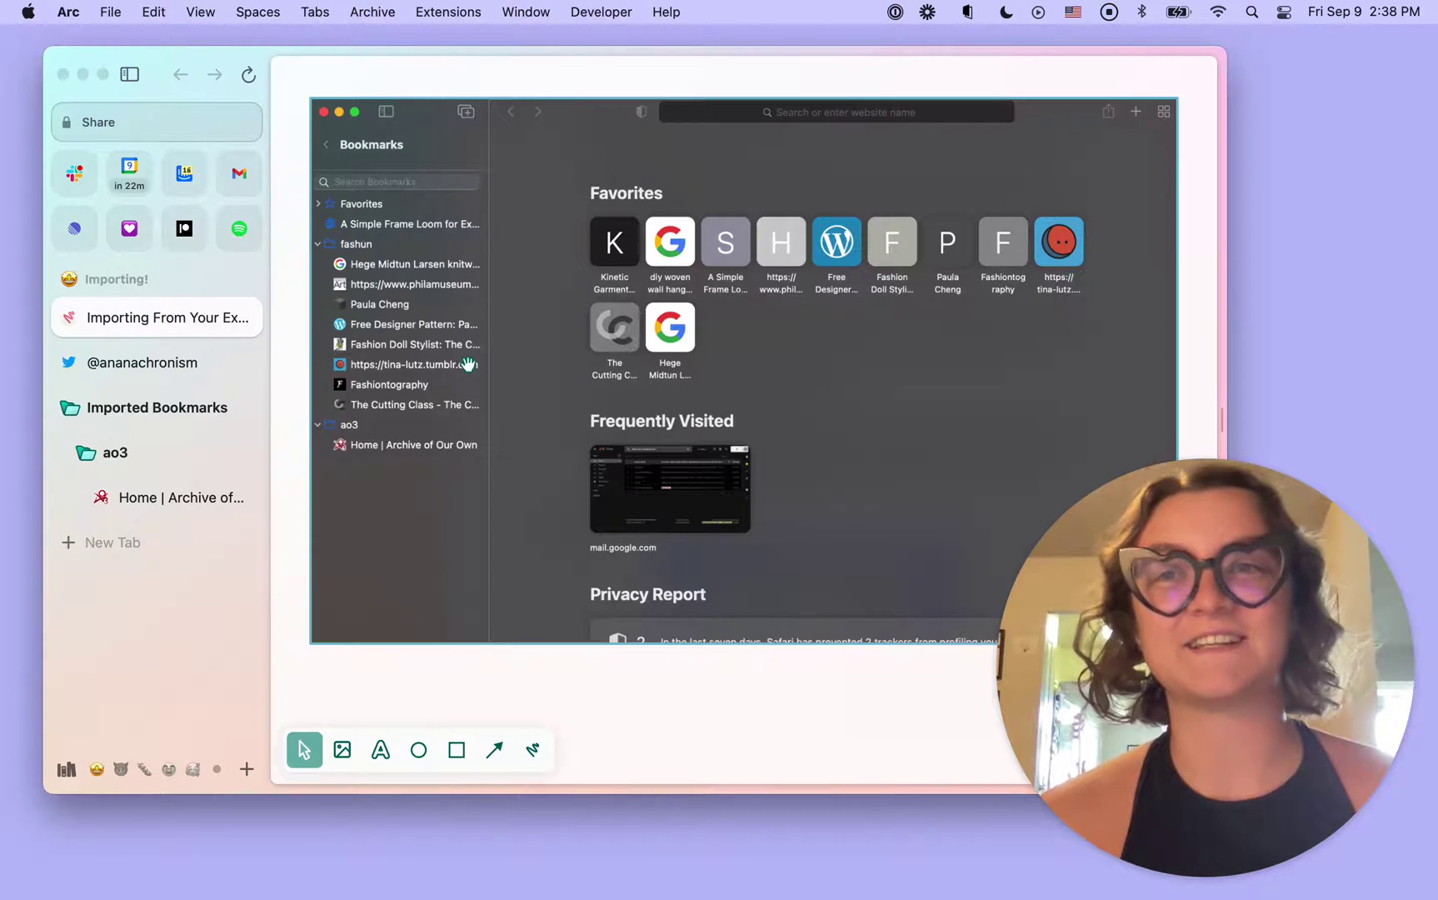
Step: Scroll the easel to its title and three import steps, then bring up the search bar
{"action": "scroll", "coordinate": [690, 352], "scroll_direction": "up", "scroll_amount": 10}
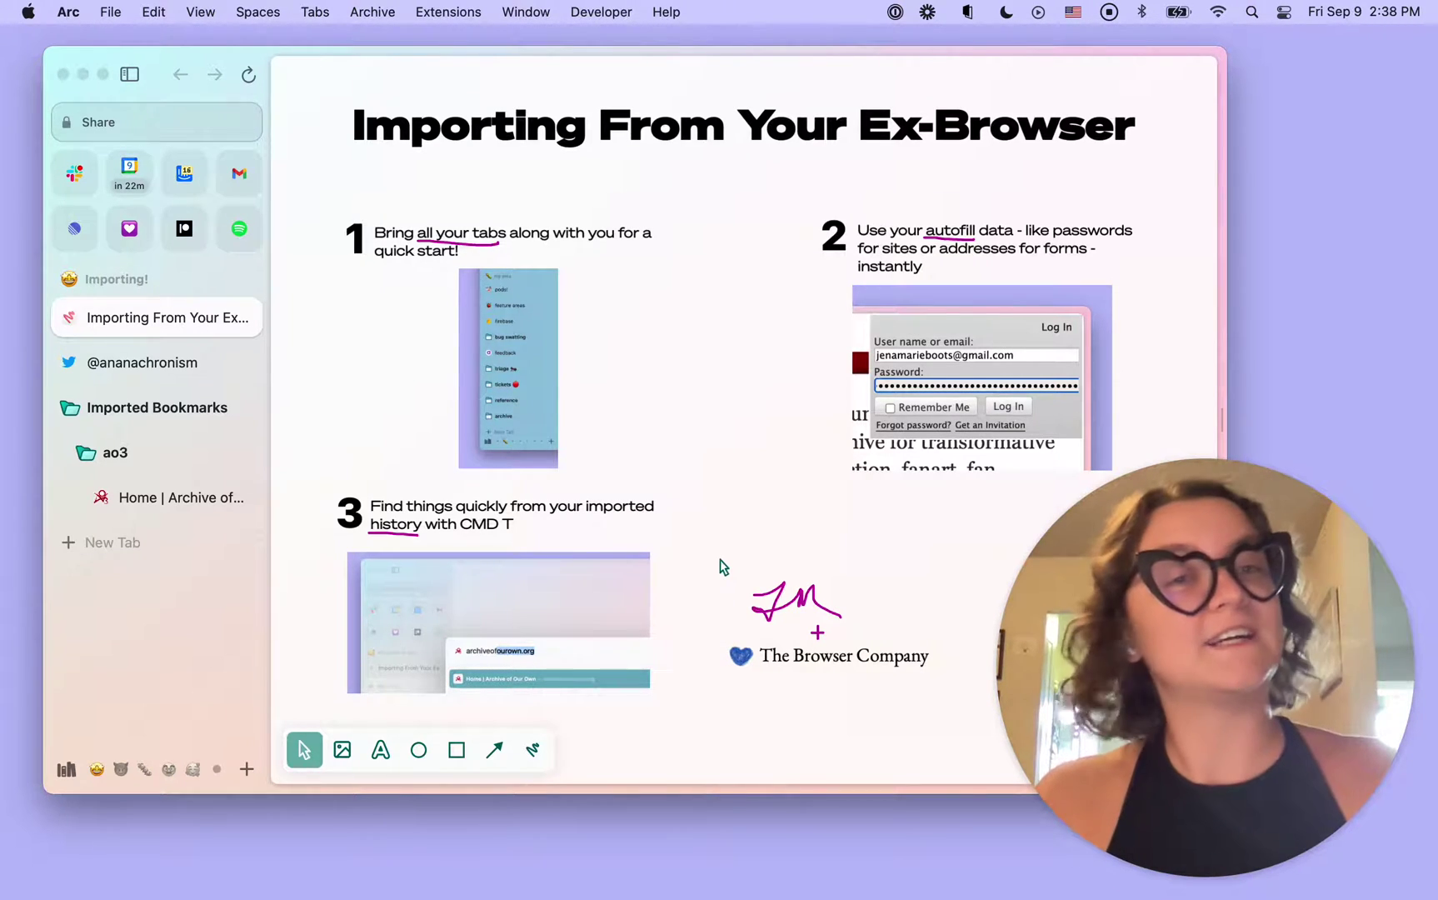
{"action": "key", "text": "super+t"}
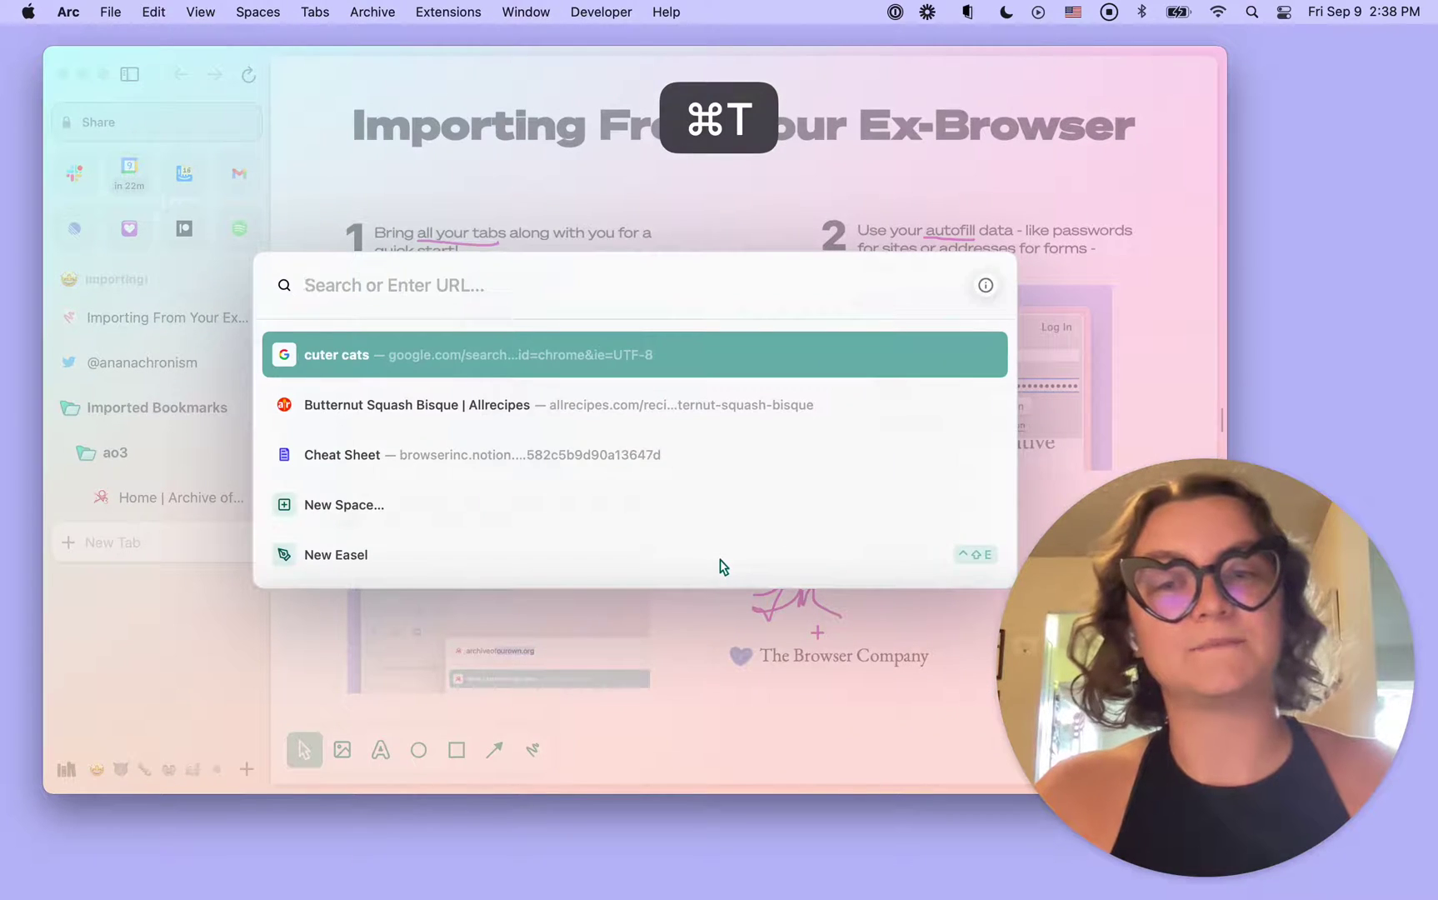
{"action": "type", "text": "repor"}
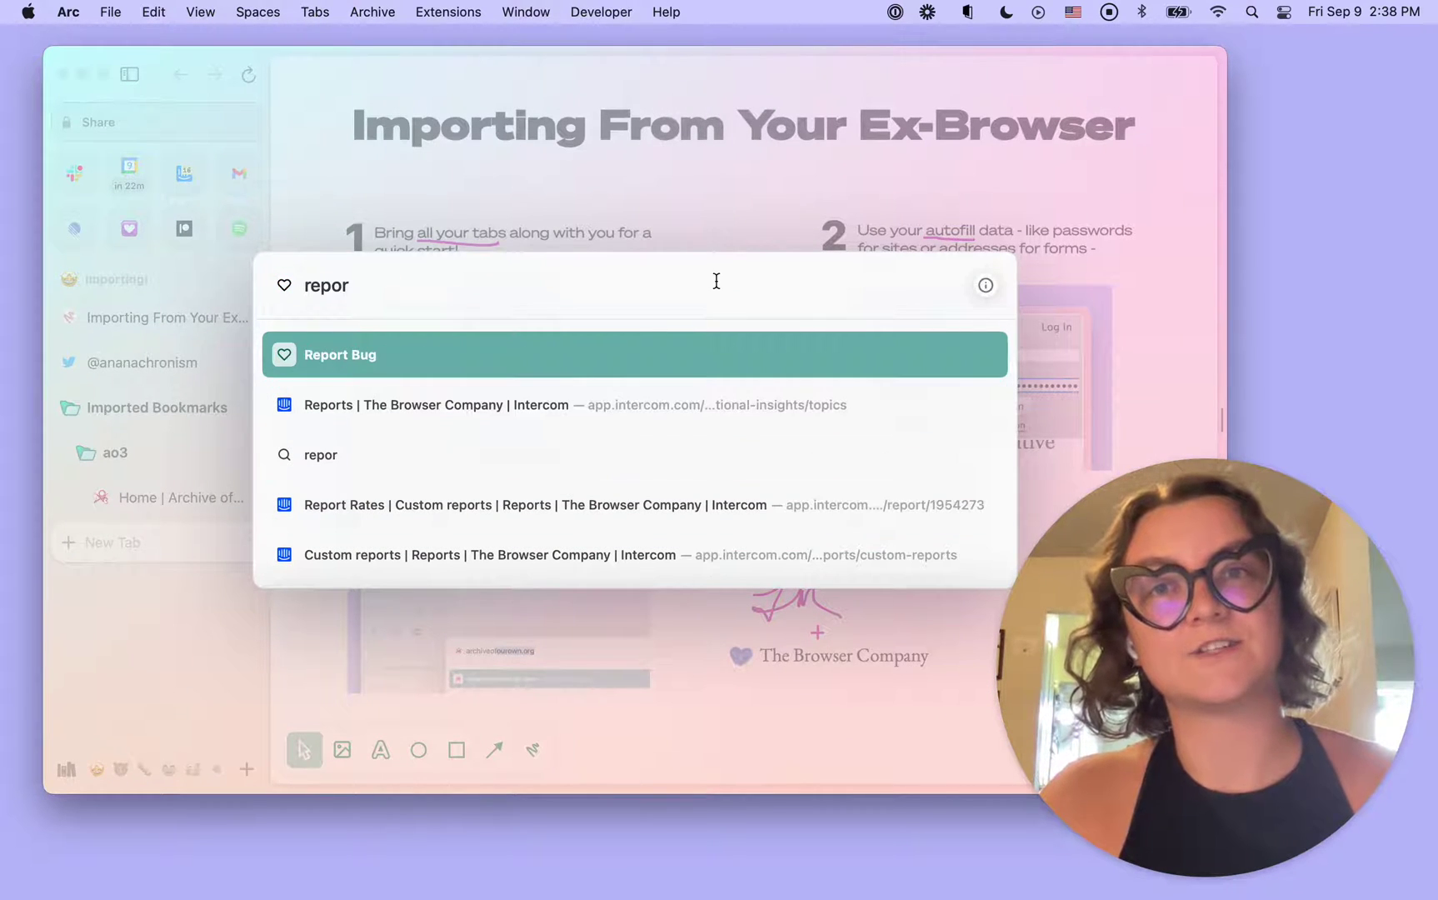
{"action": "key", "text": "Escape"}
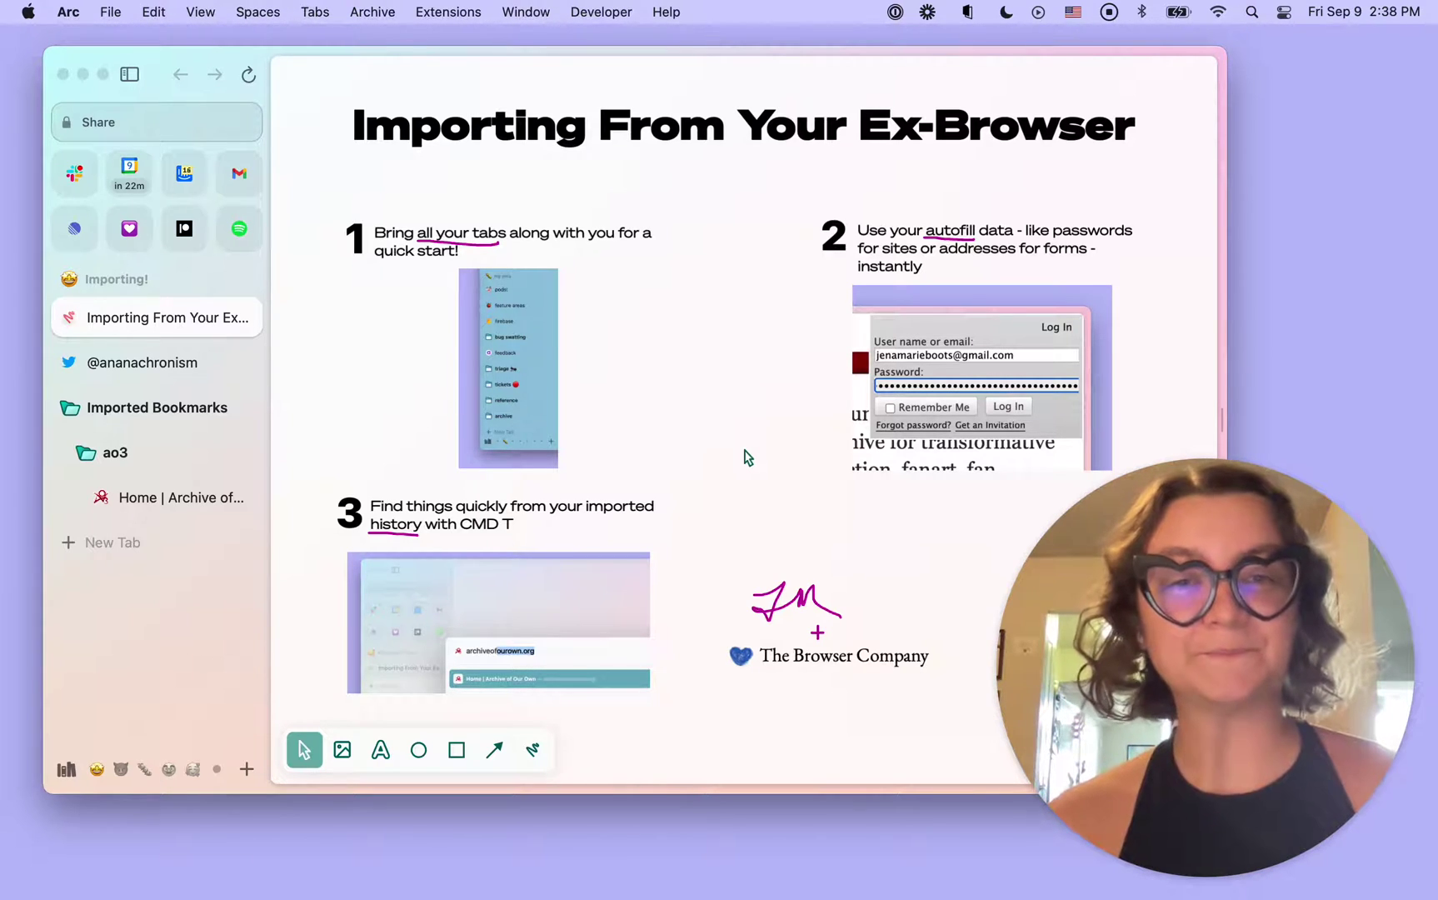
Step: Open the pinned Twitter tab and select the account handle on the profile
{"action": "left_click", "coordinate": [136, 372]}
{"action": "double_click", "coordinate": [516, 427]}
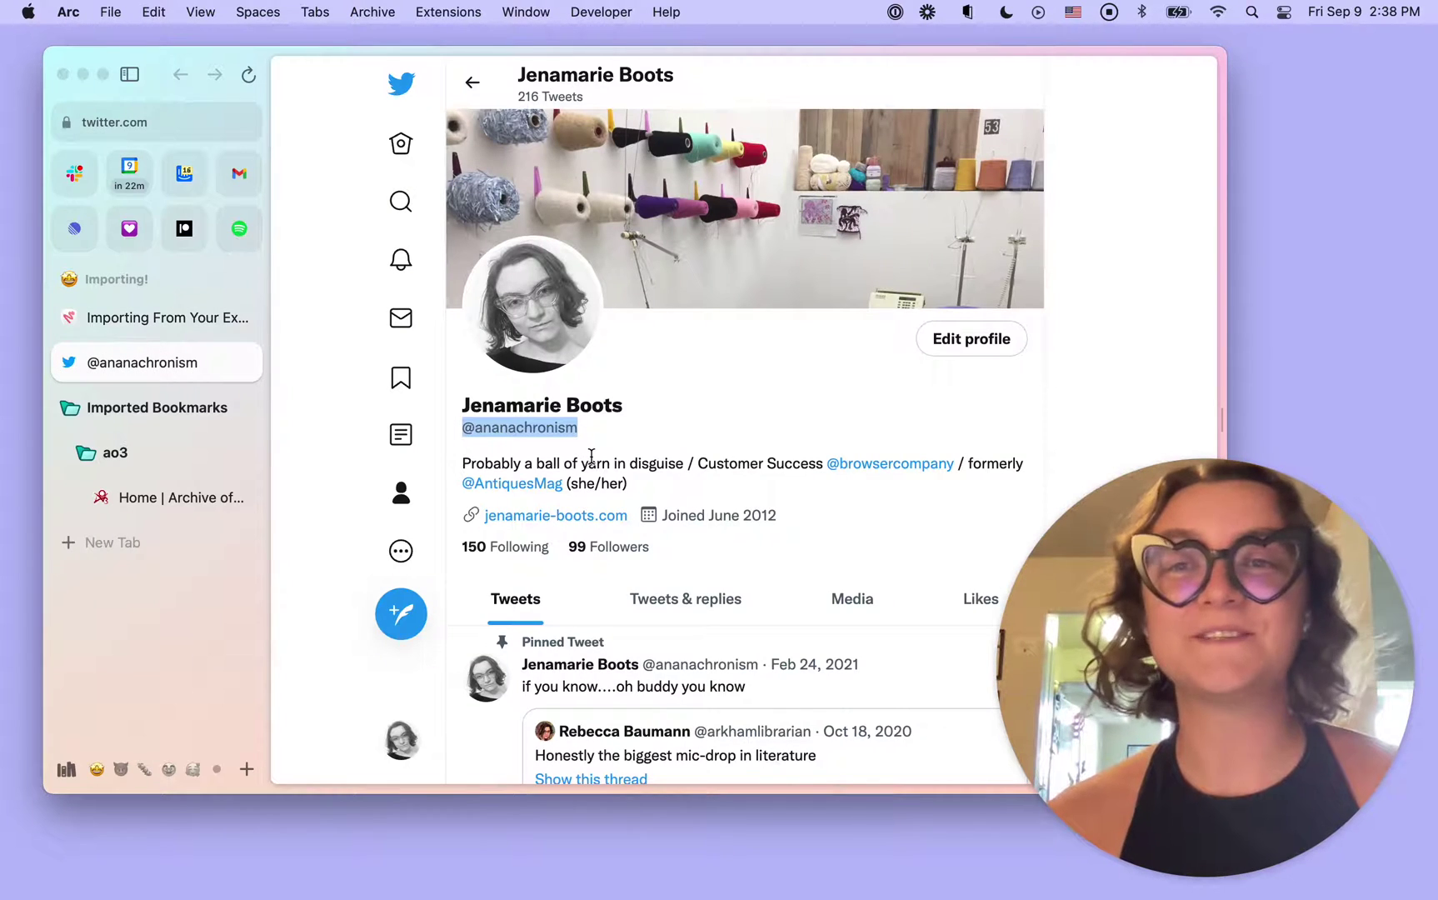